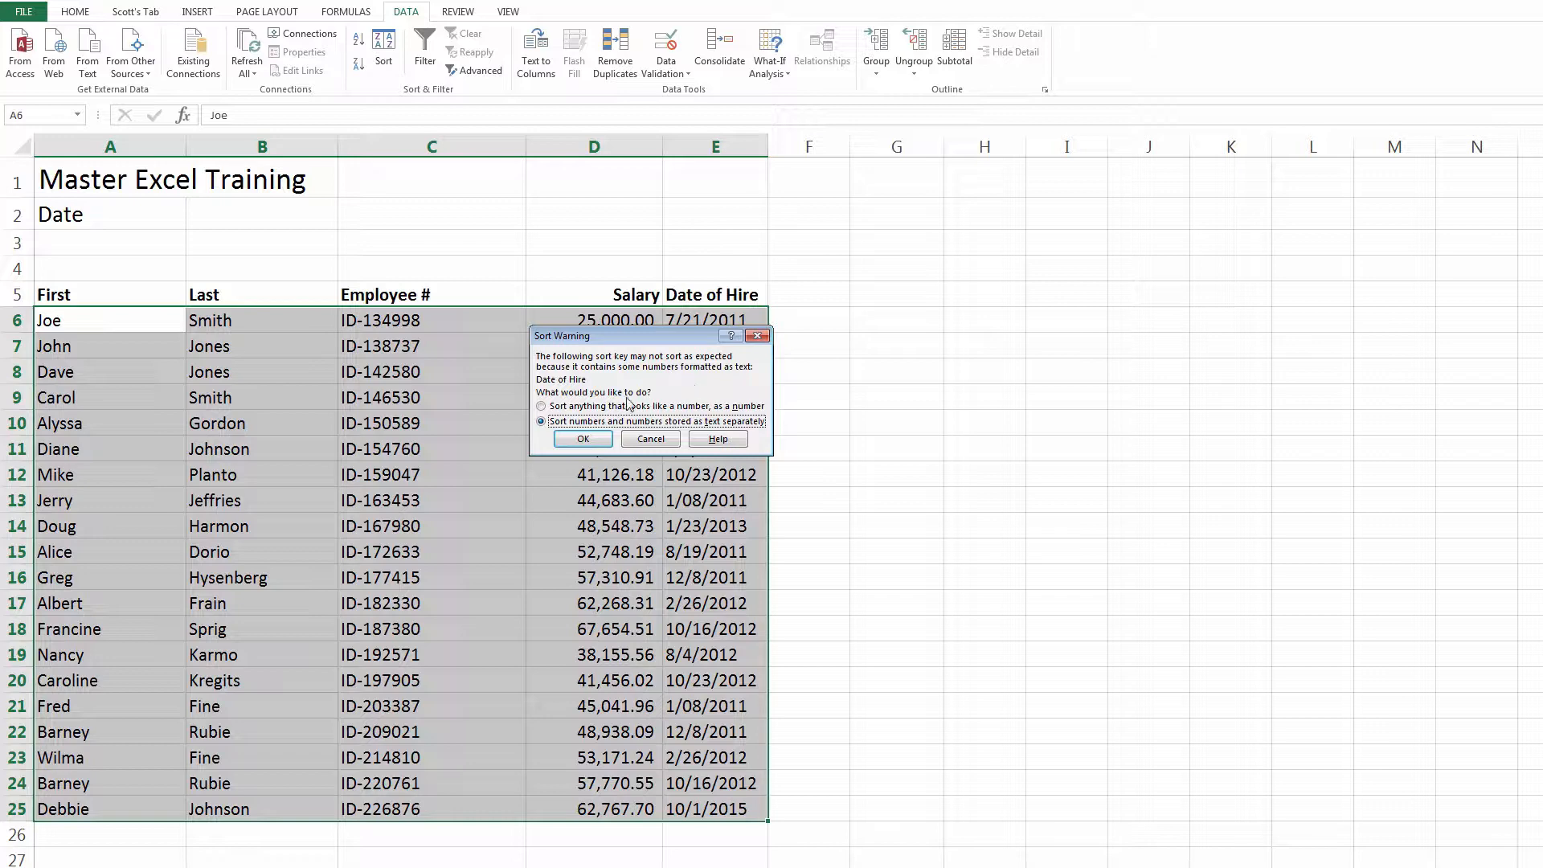
Sort the employee rows by Date of Hire, treating numbers and numbers stored as text separately
left_click(584, 439)
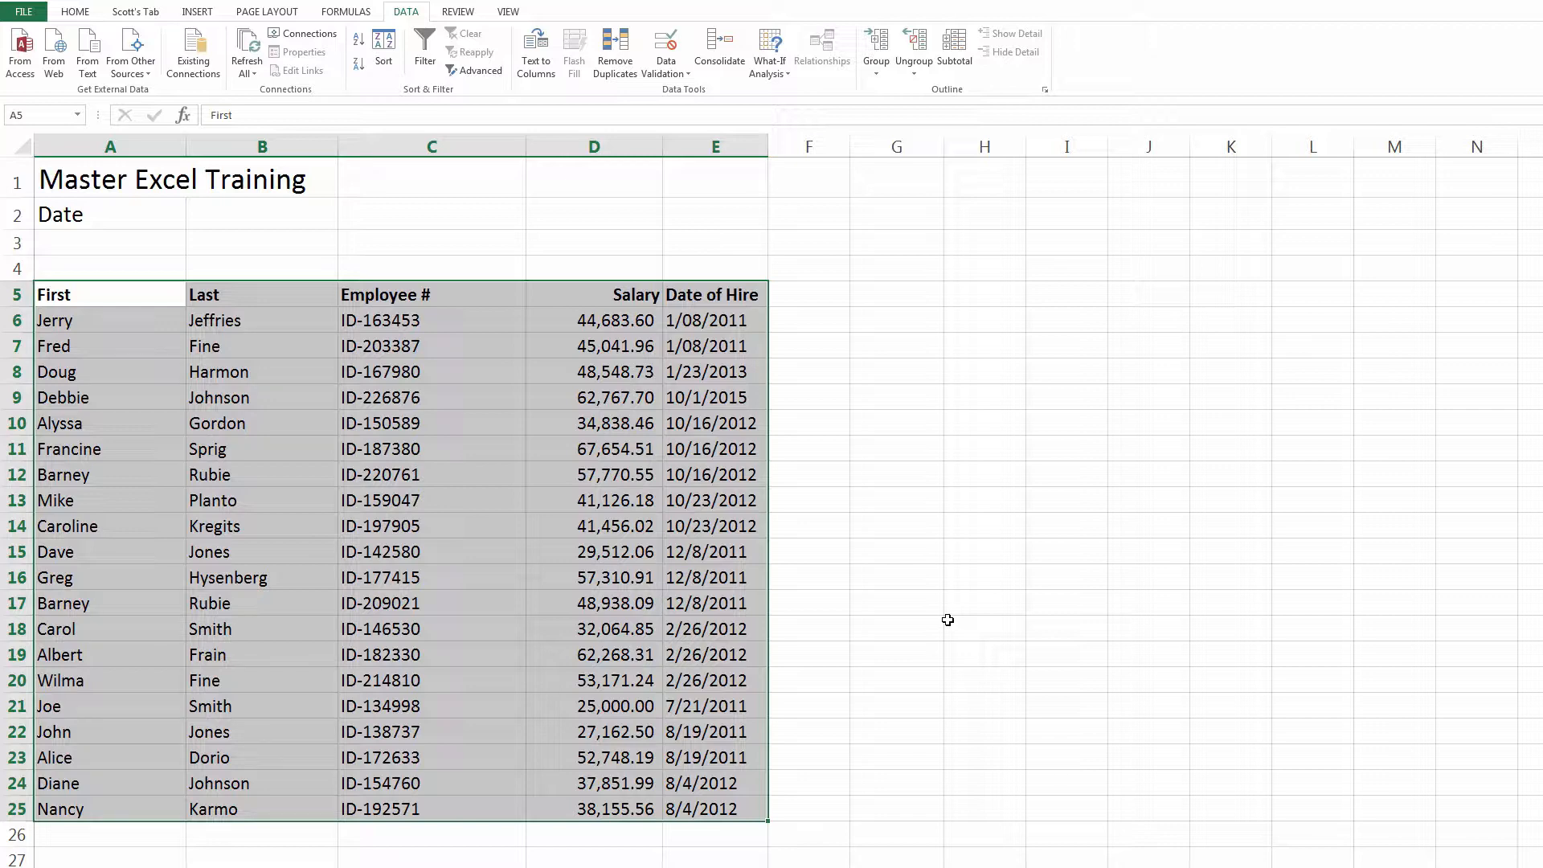
left_click(879, 373)
Split the hire dates in E6:E25 with Text to Columns as delimited data, using / as the other delimiter and General format
left_click(684, 321)
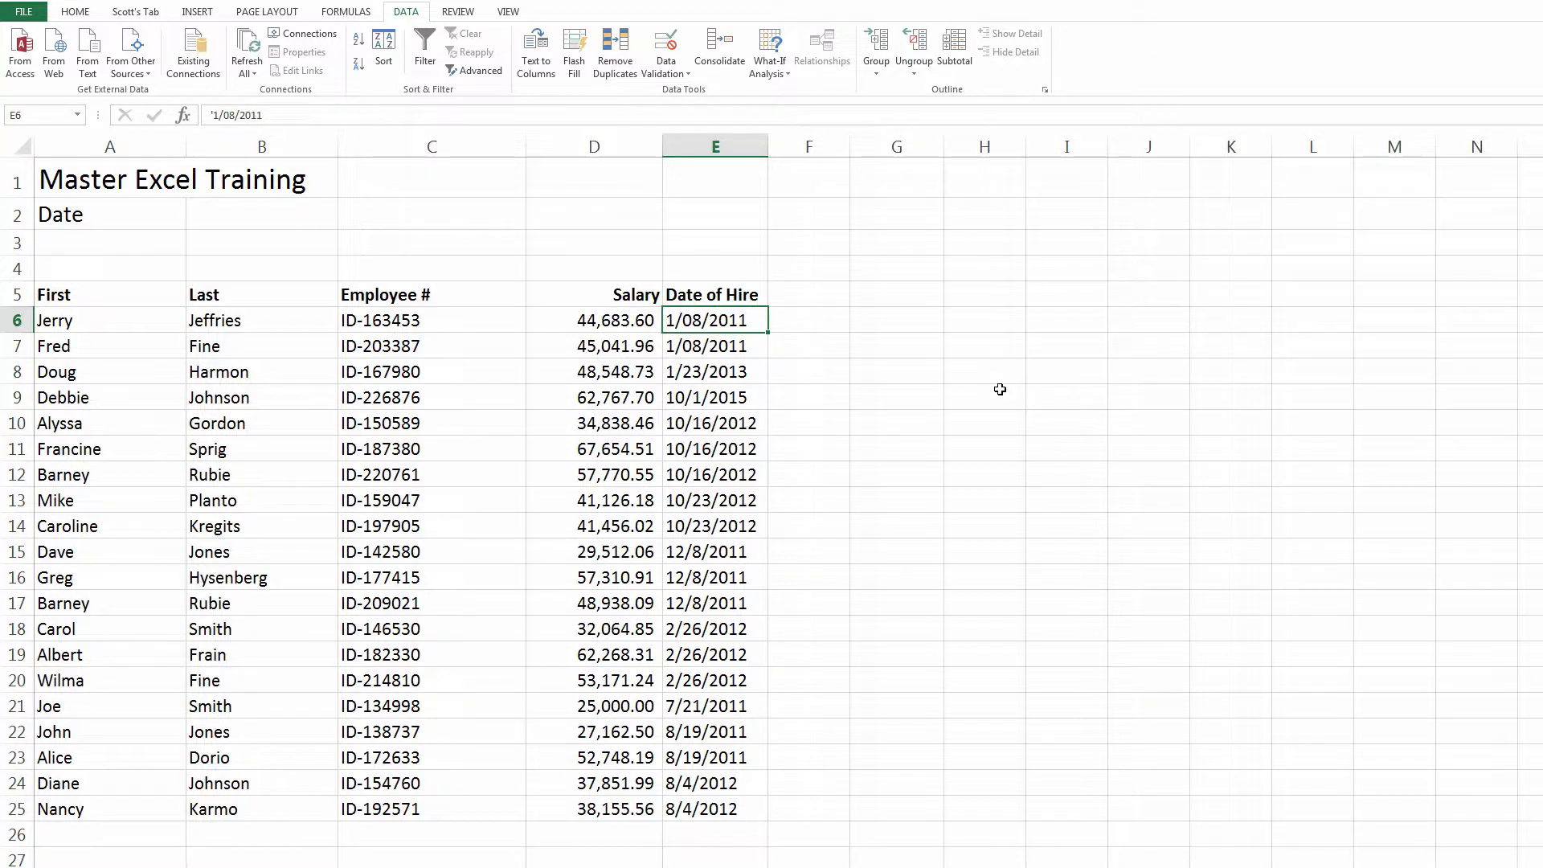
key("ctrl+shift+Down")
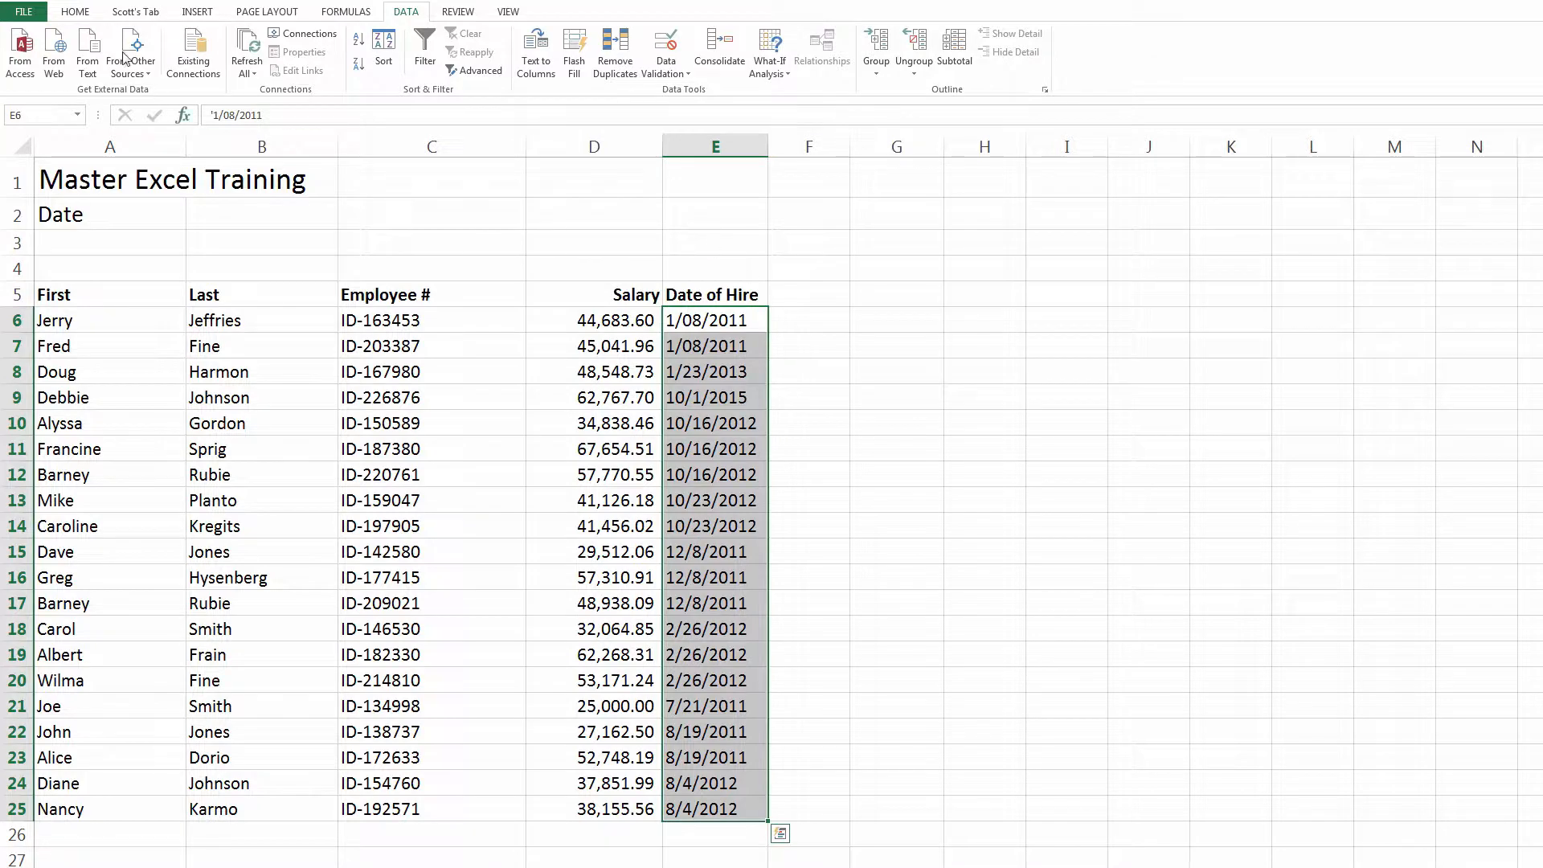
left_click(536, 50)
left_click_drag(620, 239, 1235, 307)
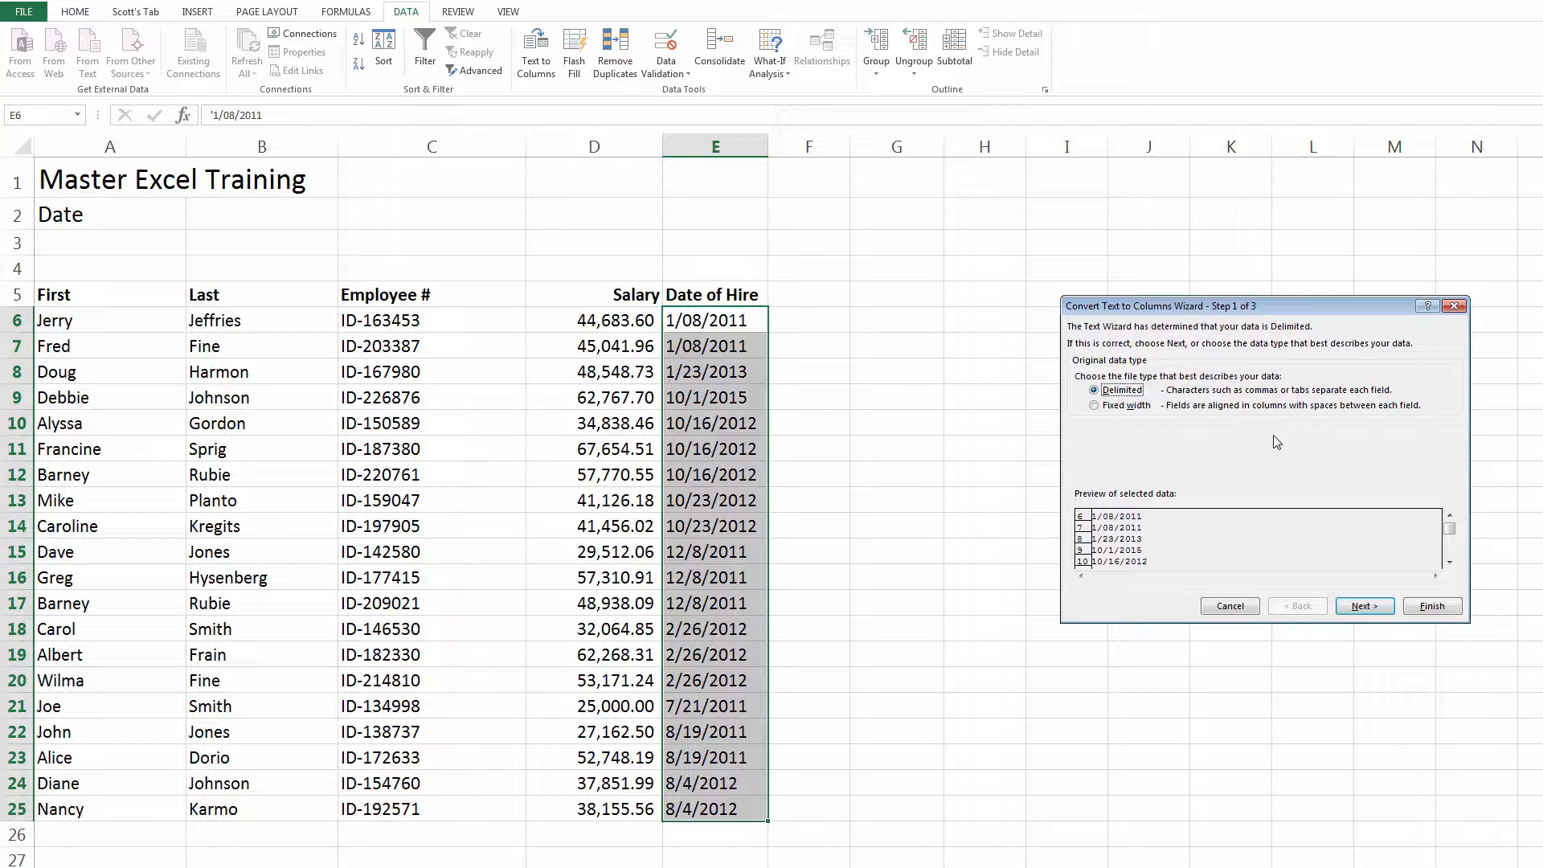
left_click(1364, 606)
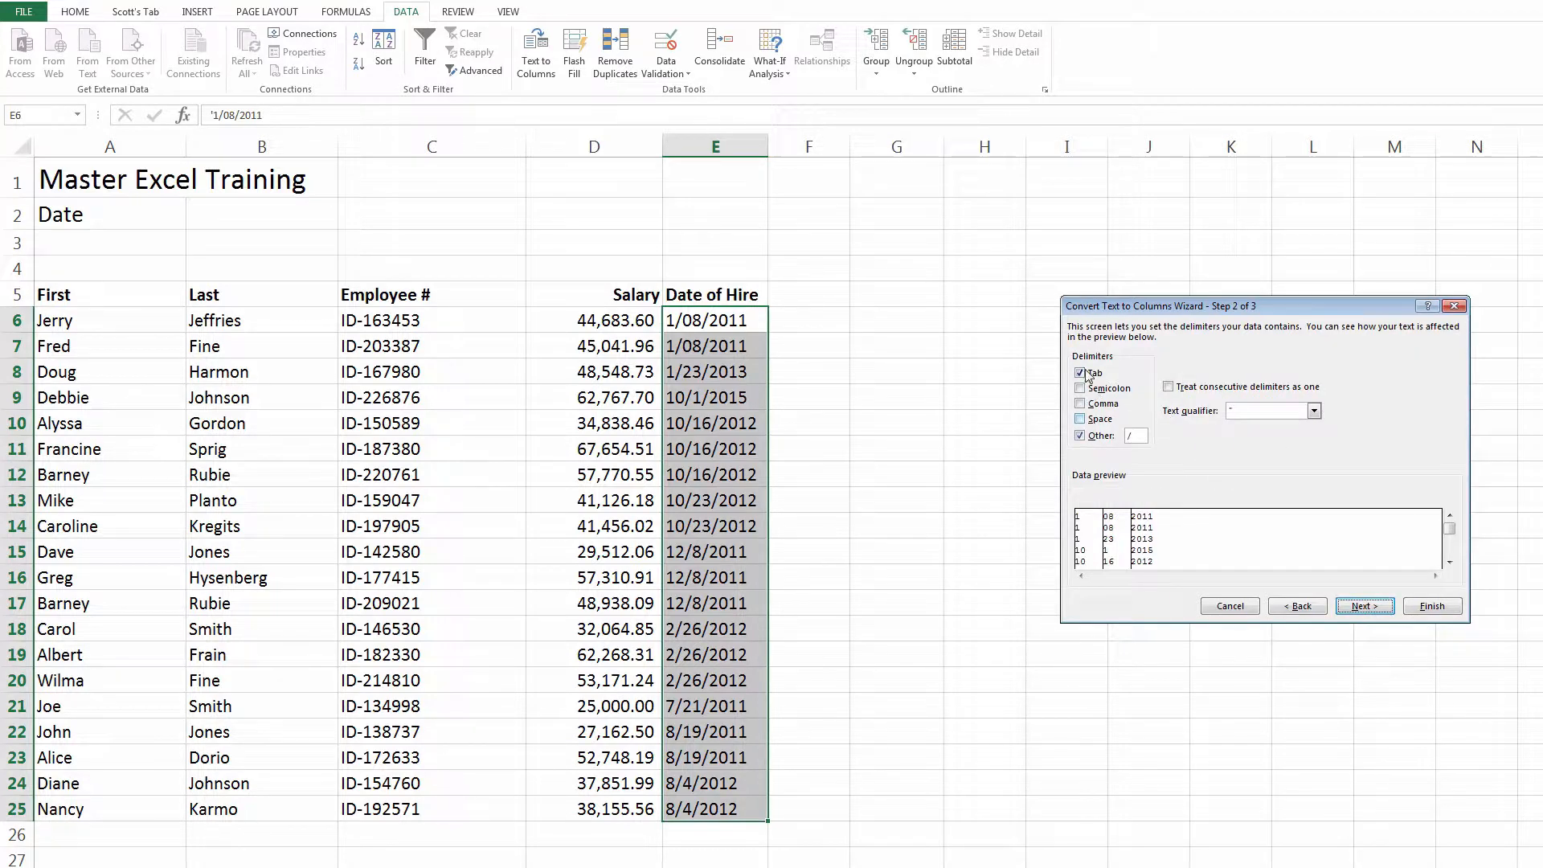
left_click(1080, 435)
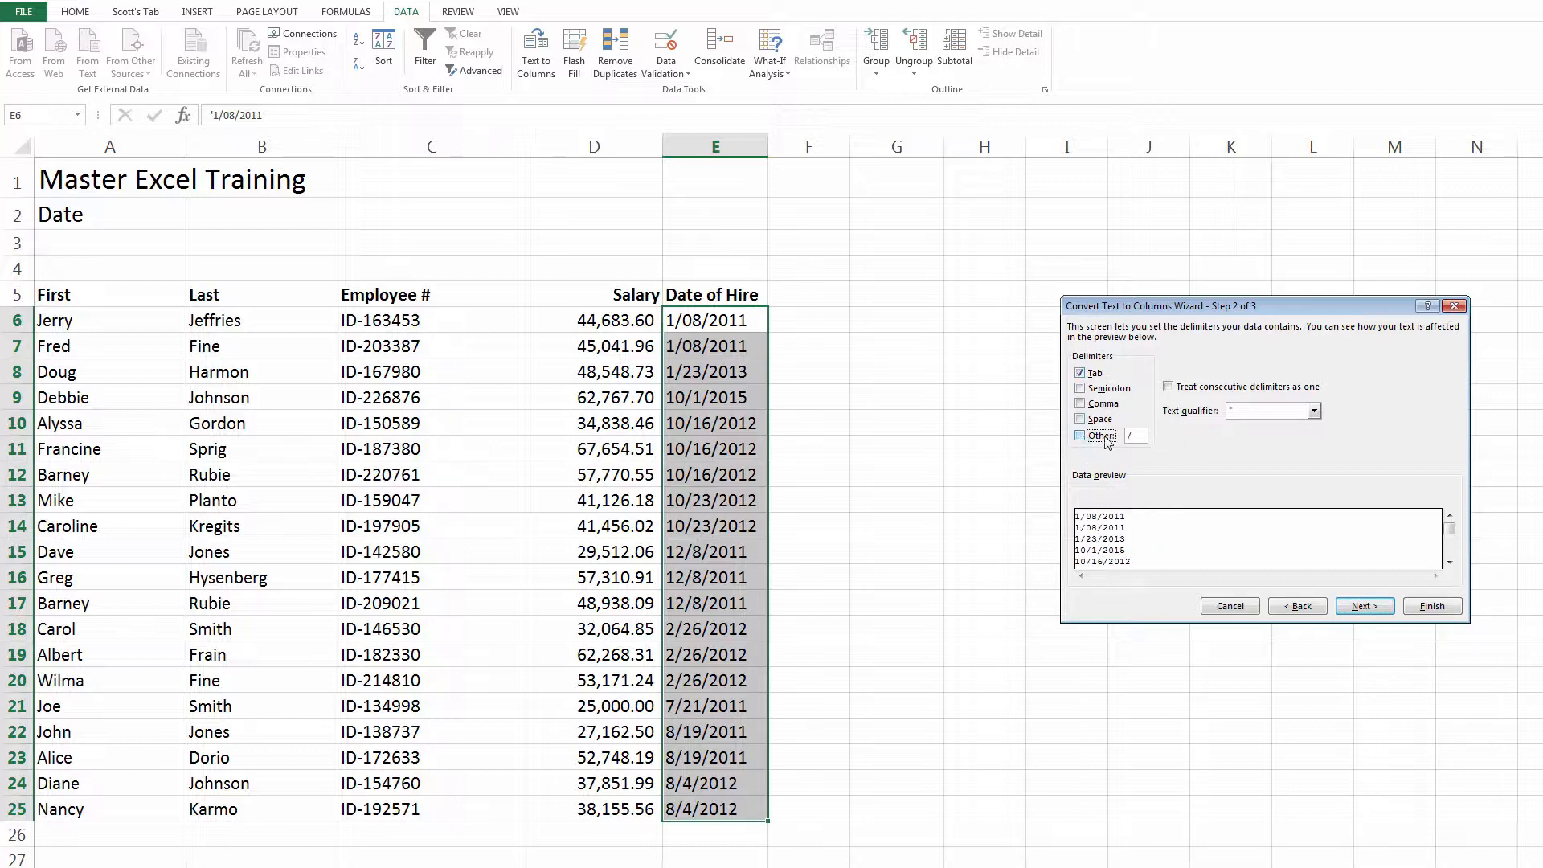
left_click(1080, 437)
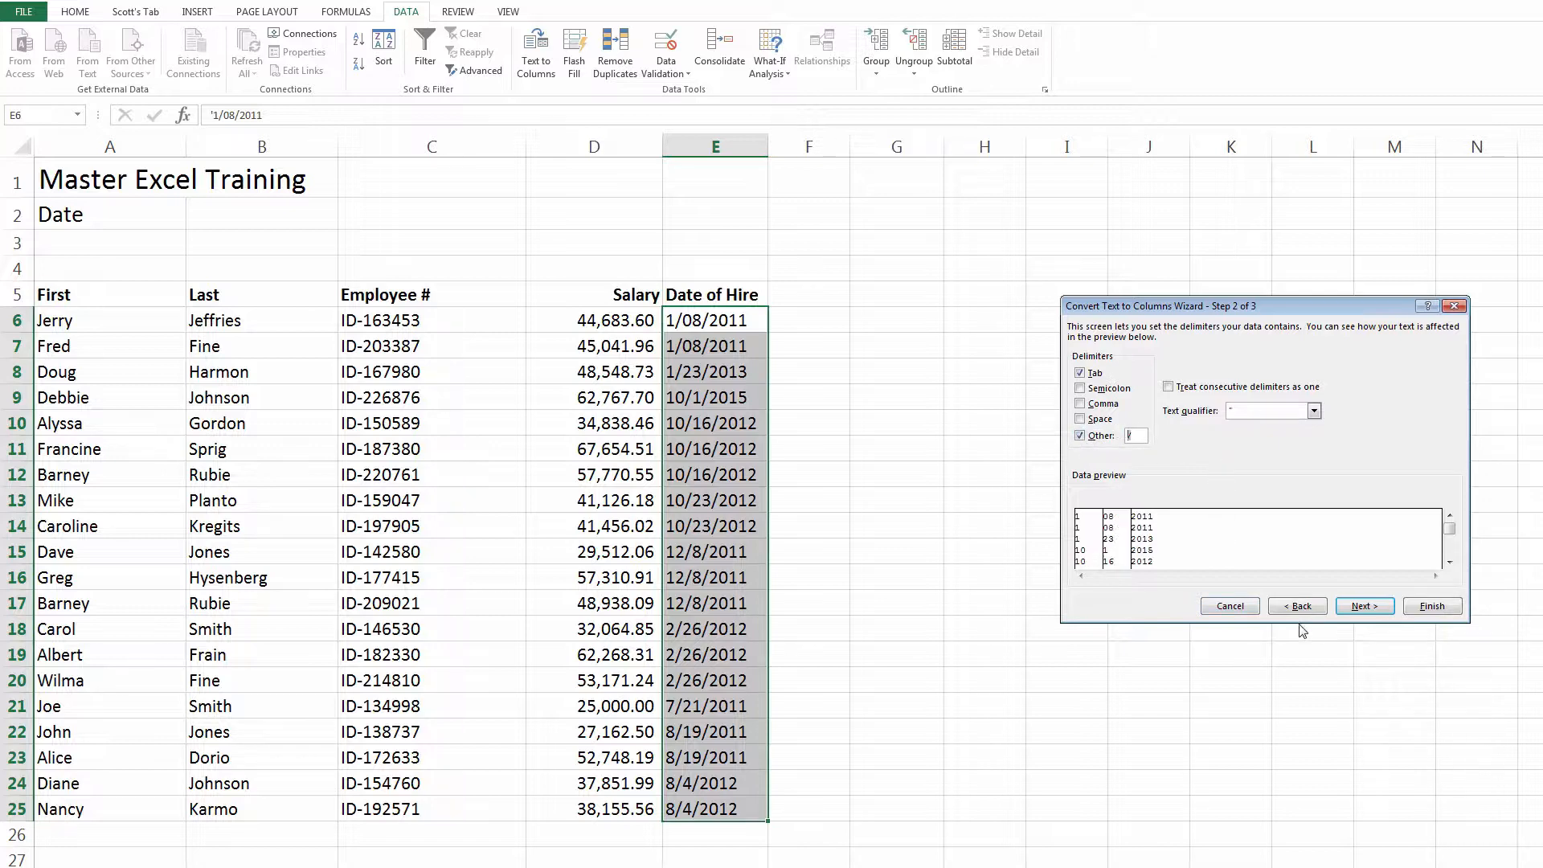
left_click(1367, 607)
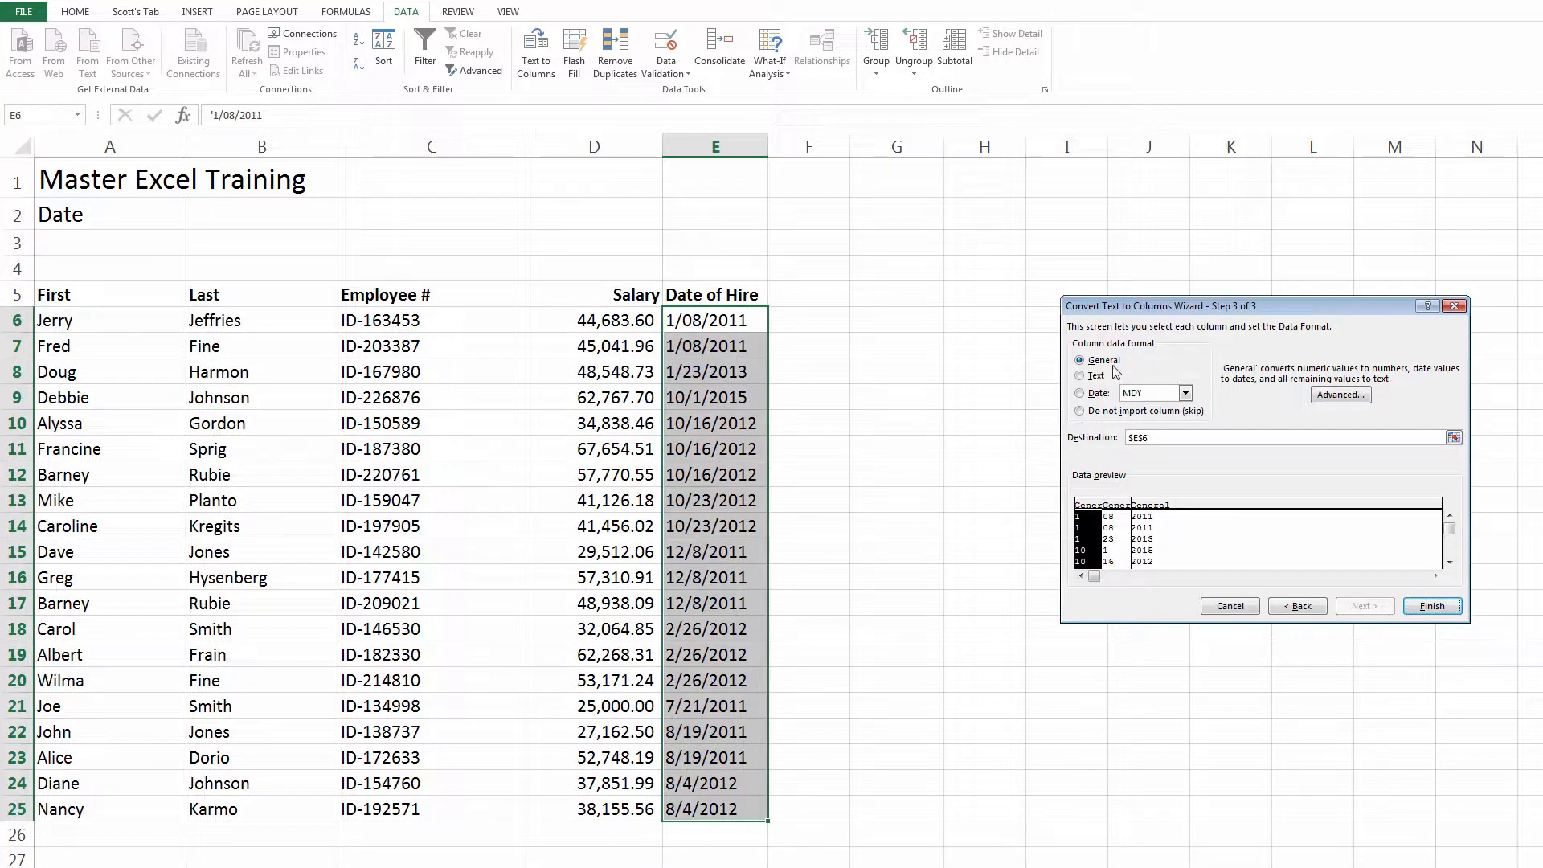
left_click(1115, 507)
left_click(1156, 507)
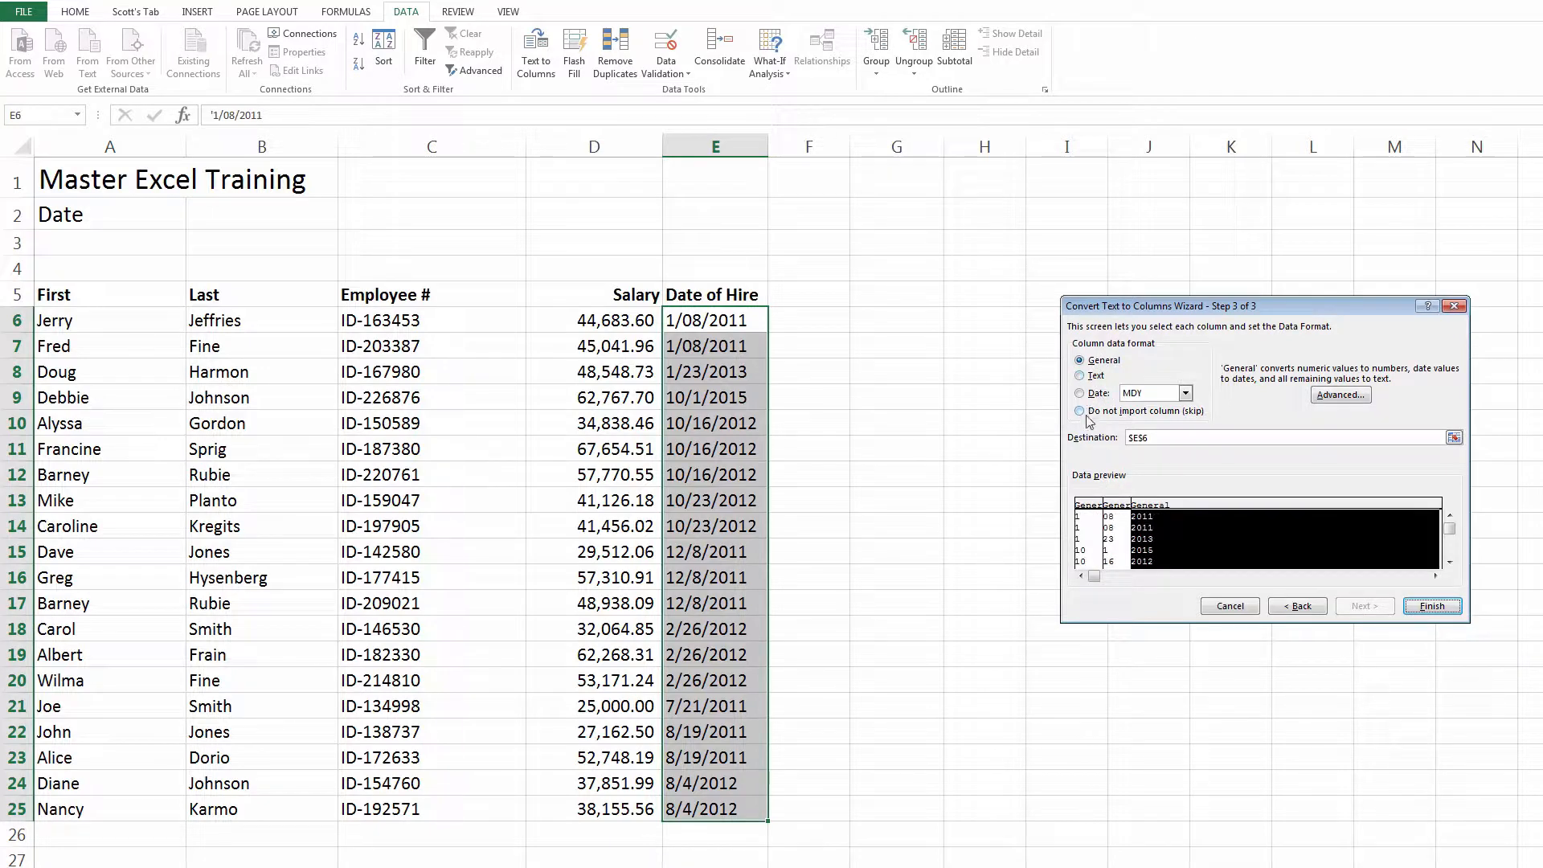
left_click(1433, 609)
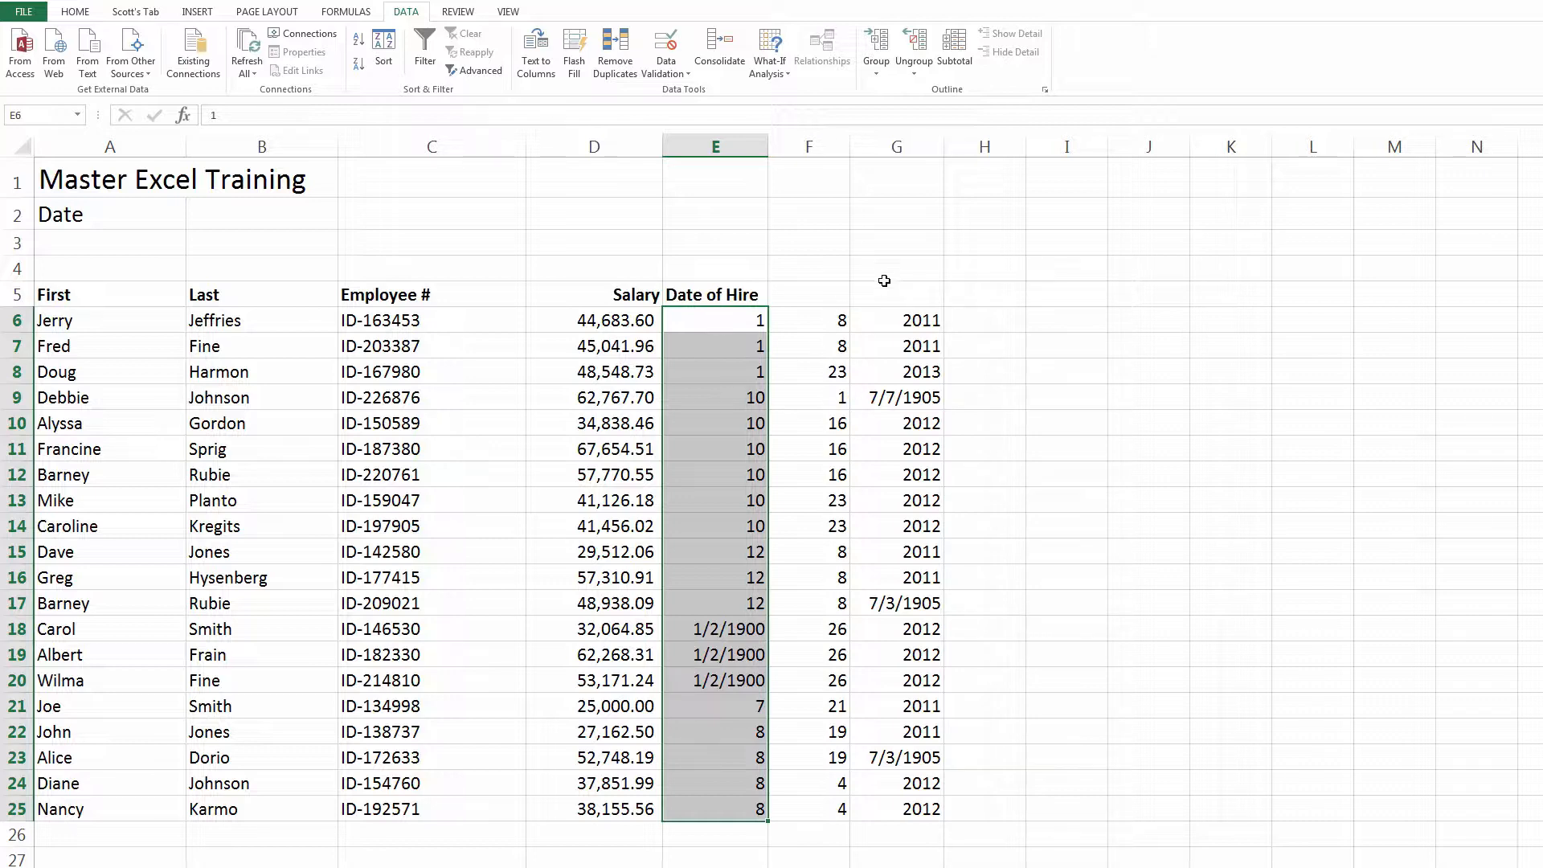
Format the split month, day and year values in E6:G25 as General numbers
left_click(1013, 401)
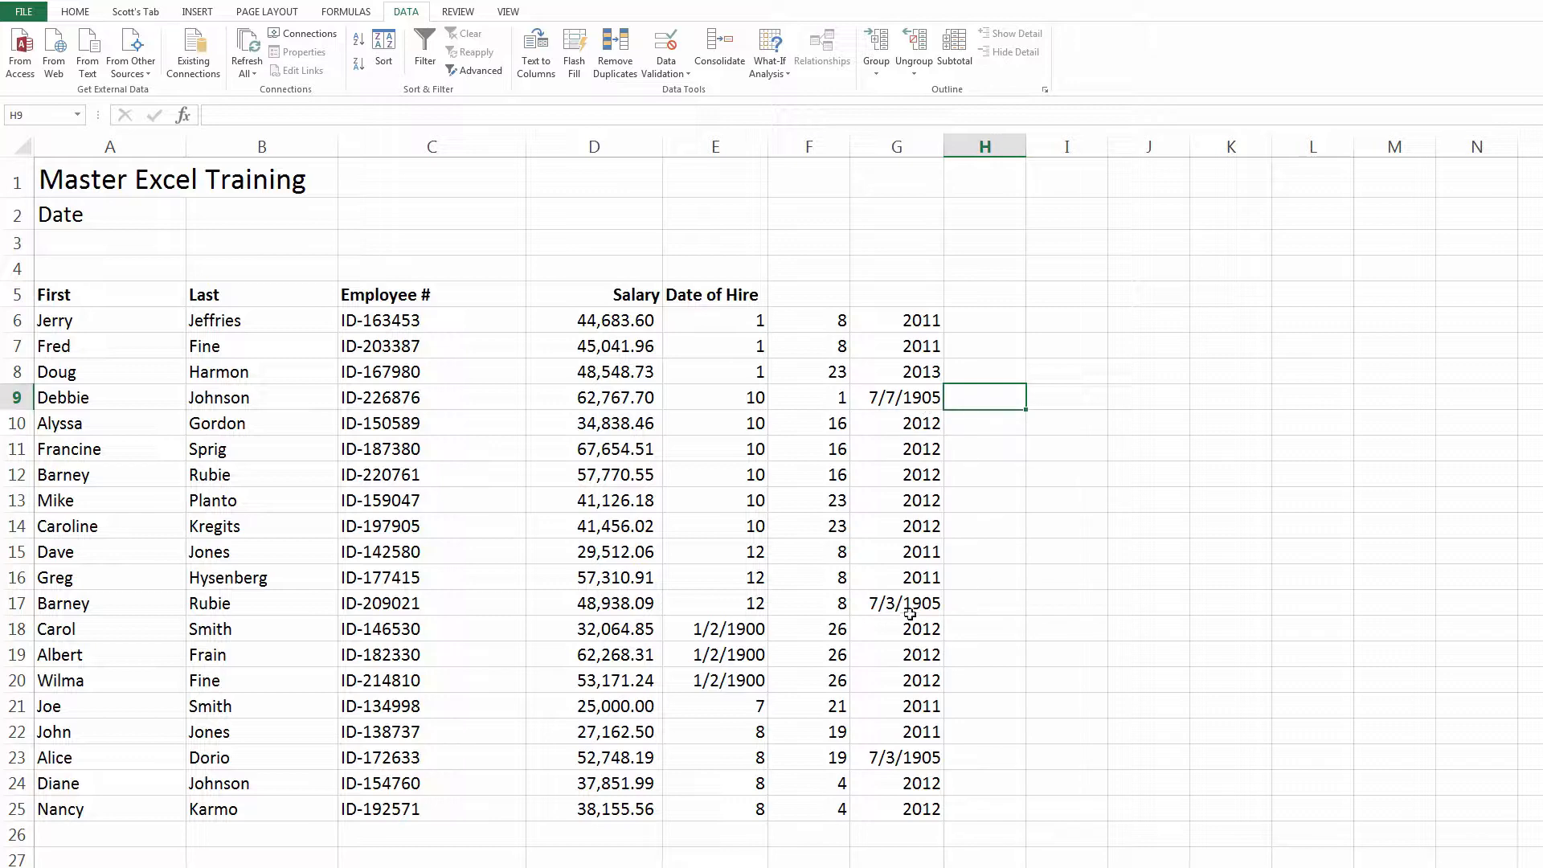
left_click_drag(906, 613, 755, 629)
left_click(755, 630)
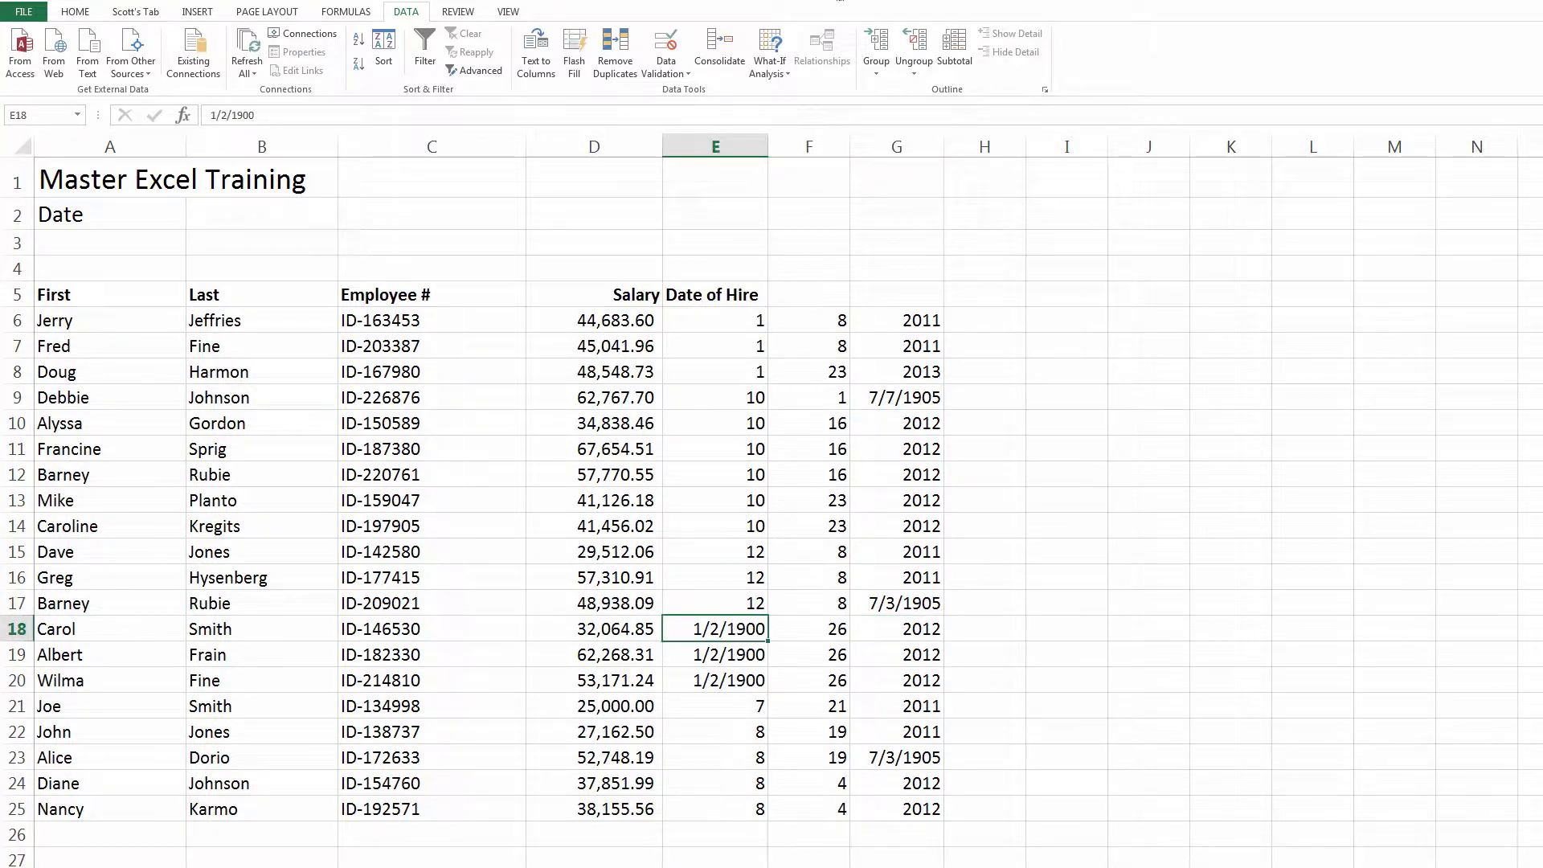
left_click(77, 14)
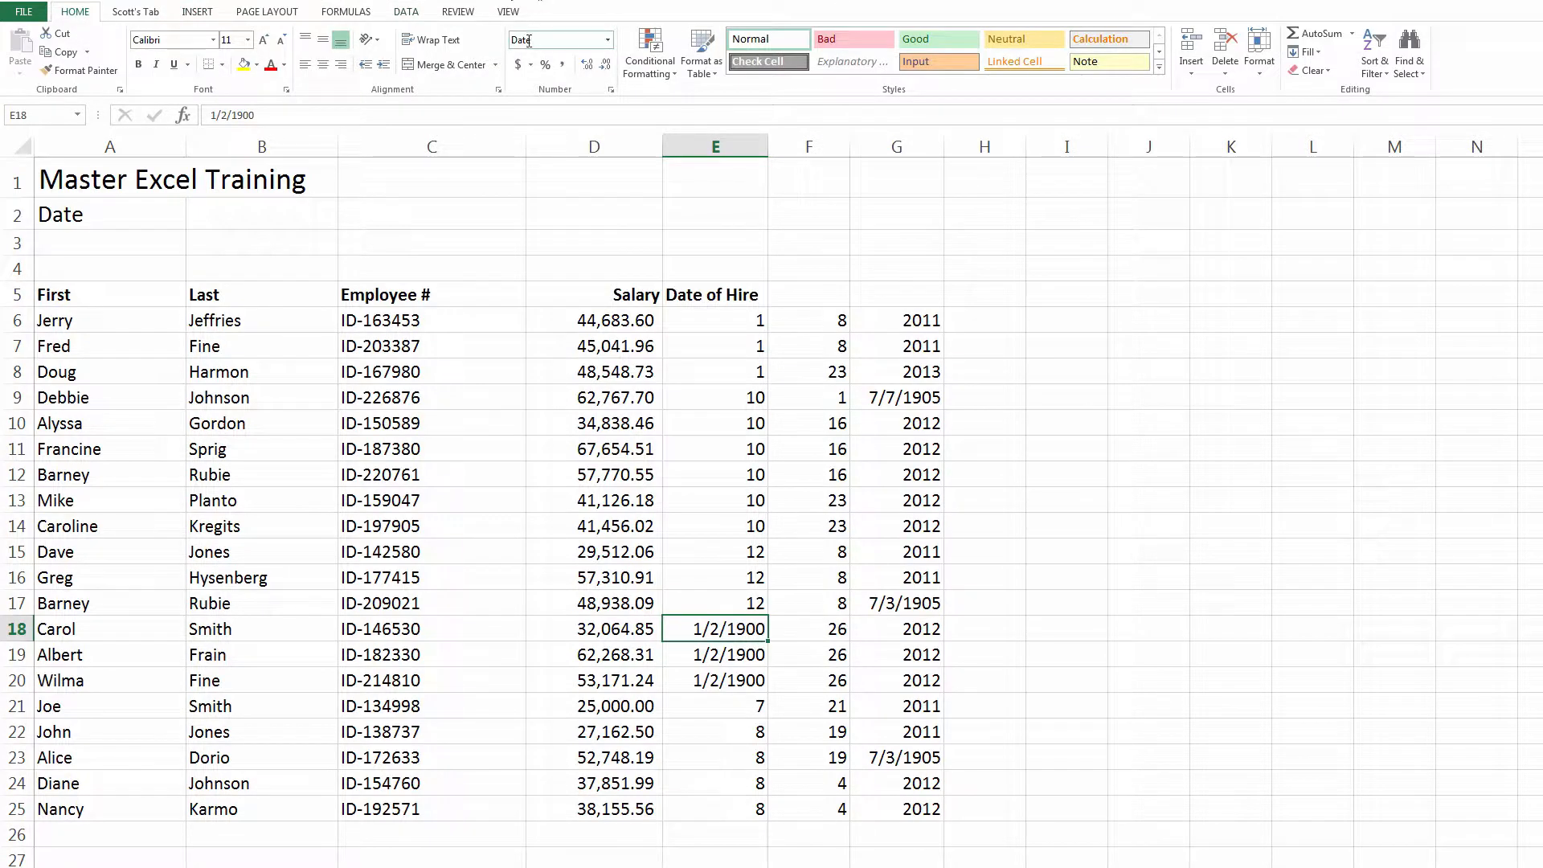
left_click(739, 594)
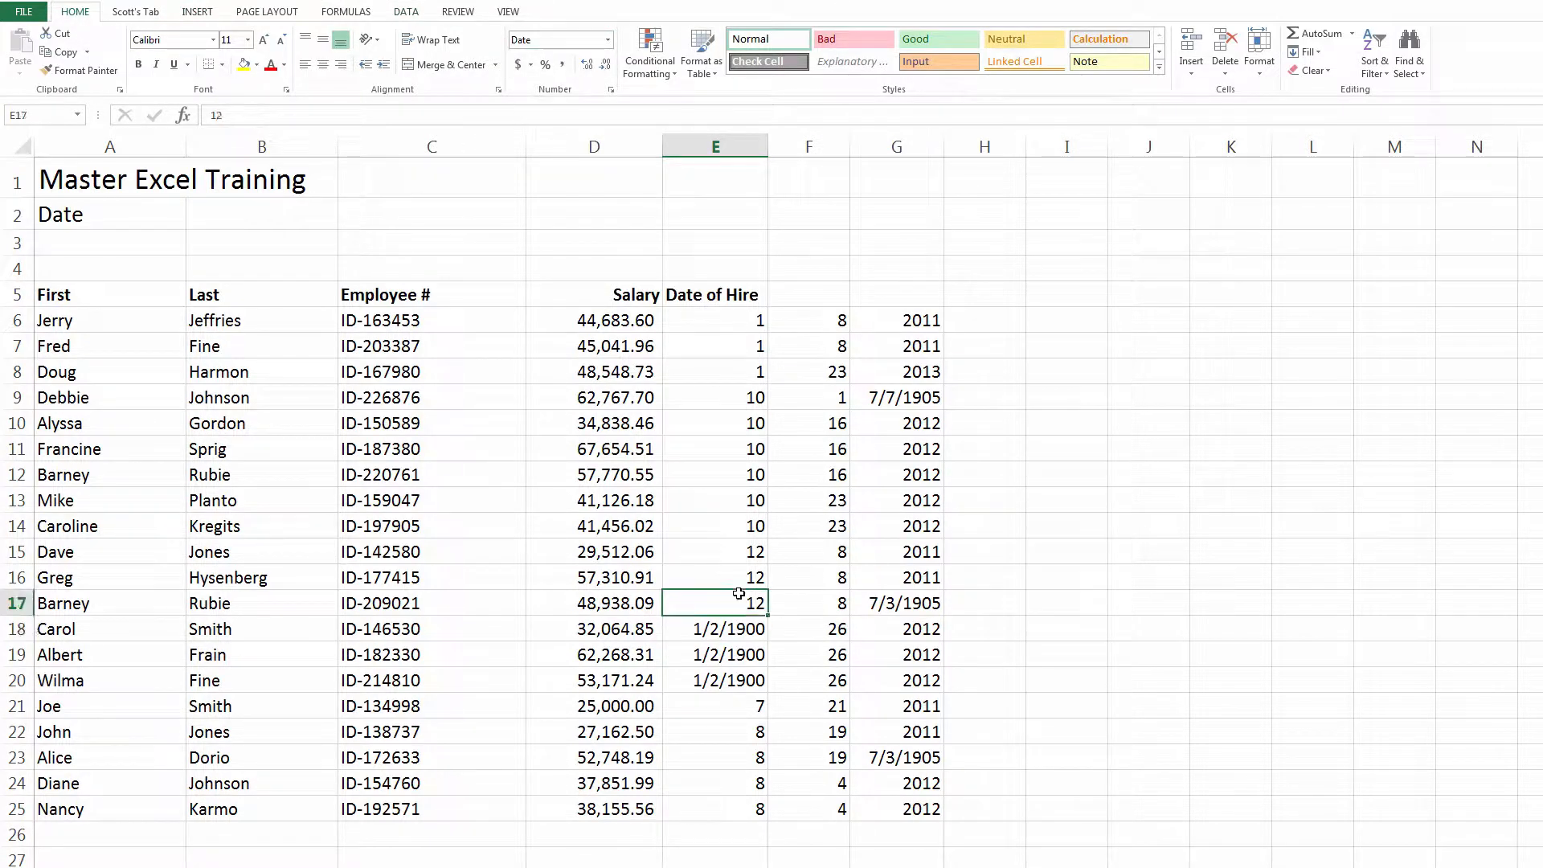
left_click_drag(739, 594, 595, 173)
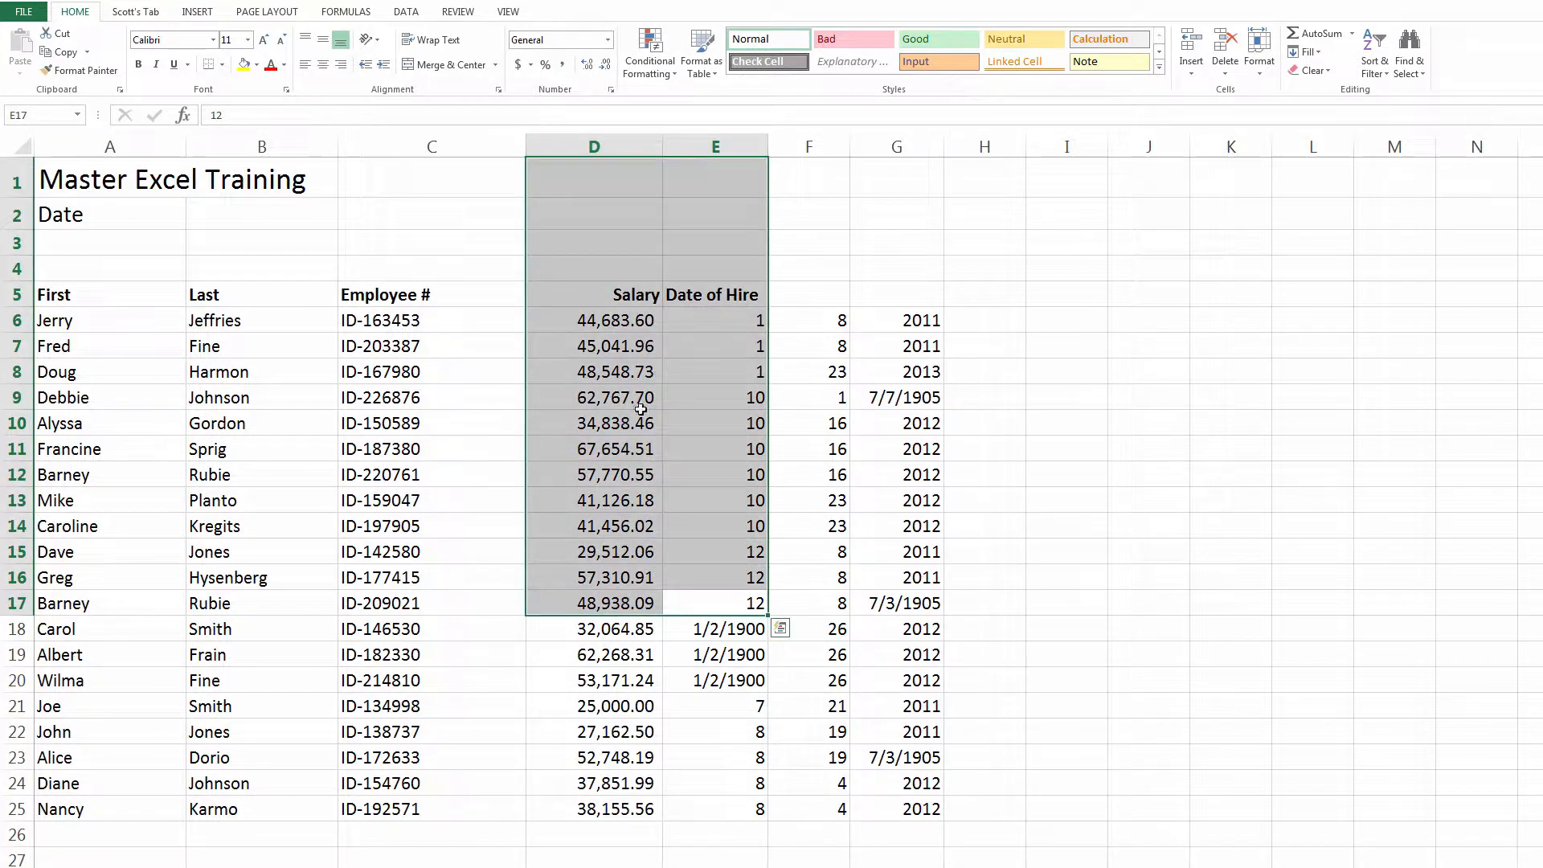
left_click(1124, 603)
left_click_drag(748, 328, 880, 807)
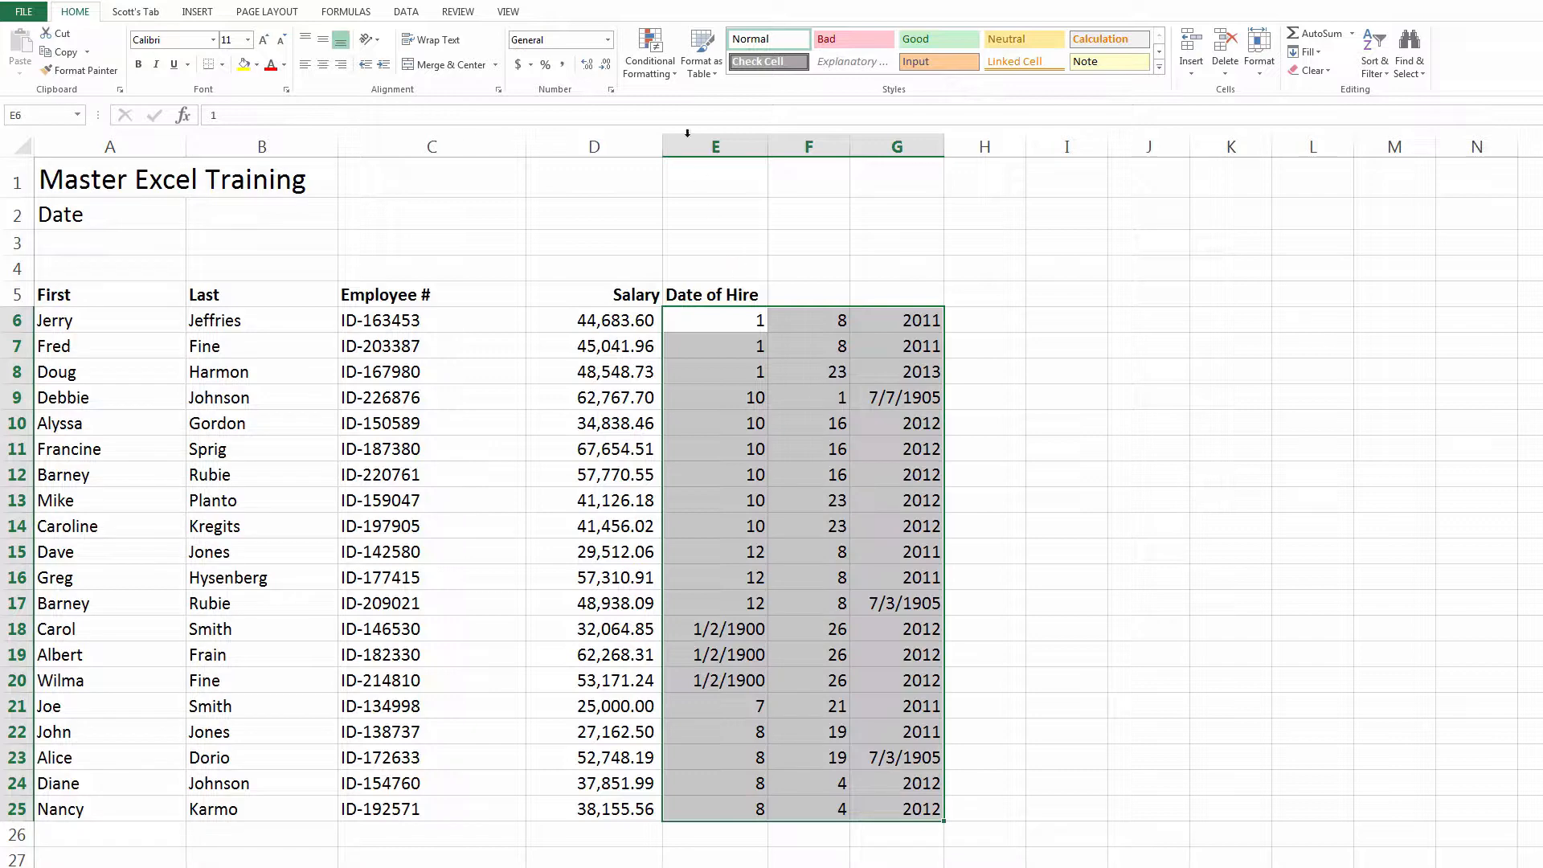
left_click(609, 40)
left_click(571, 82)
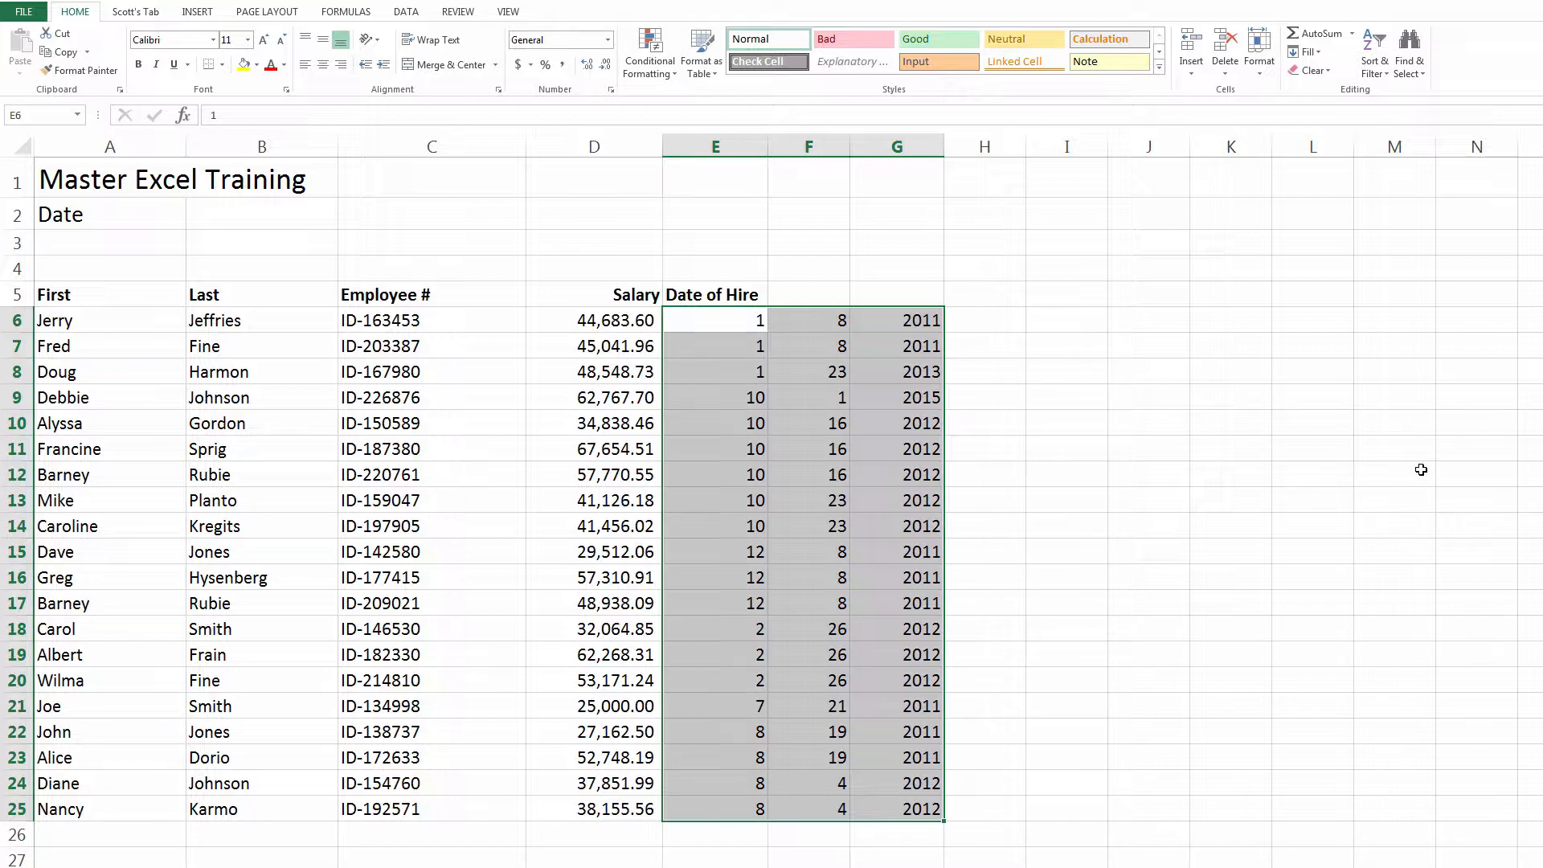
Move the month, day and year values from E6:G25 to F6:H25, leaving the Date of Hire column empty
key("ctrl+c")
key("Right")
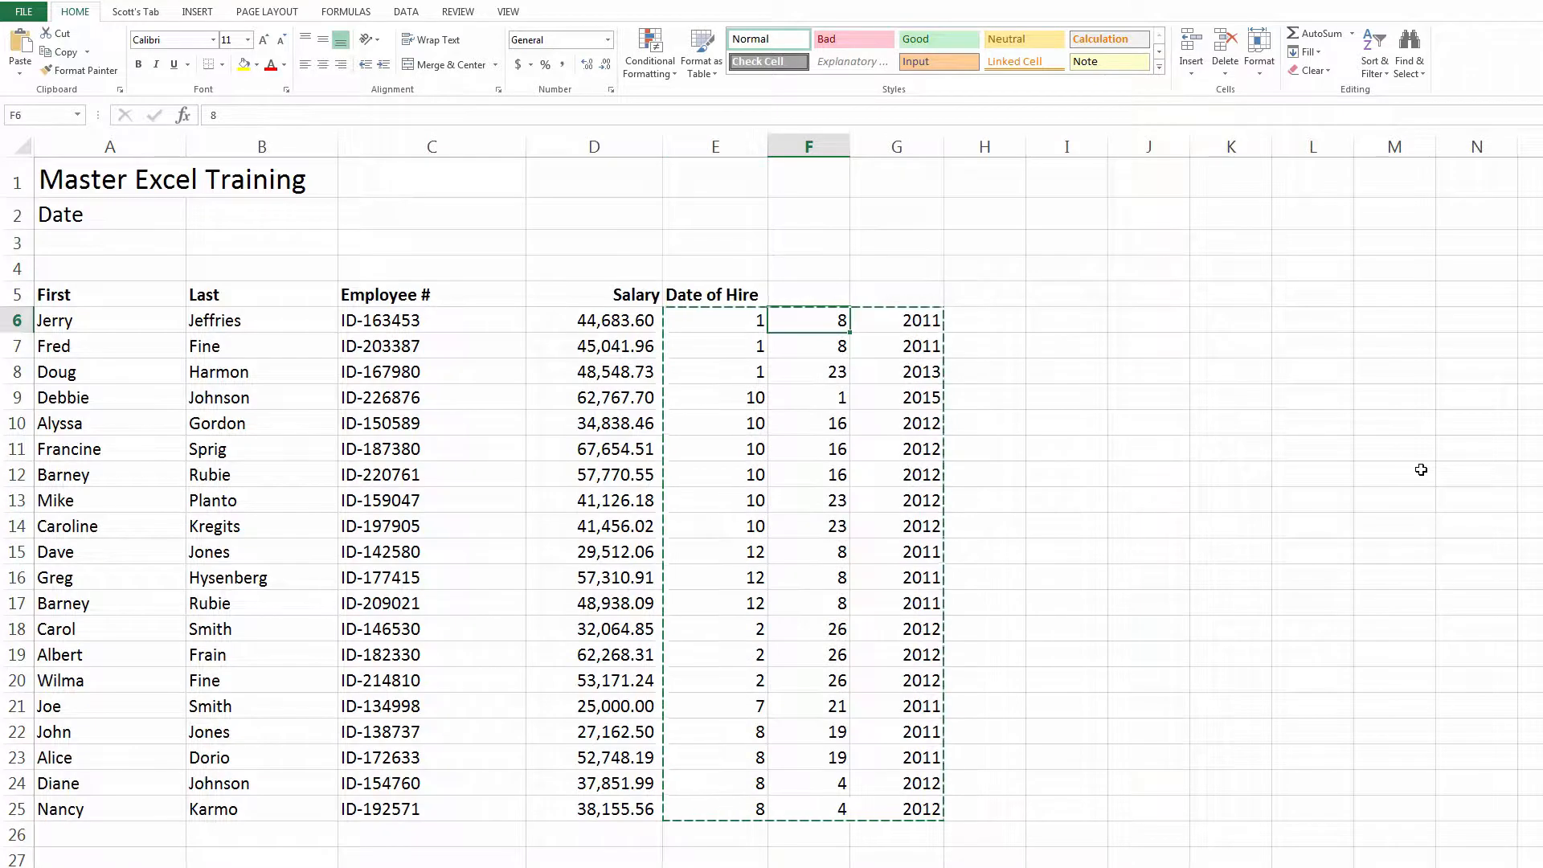
key("ctrl+v")
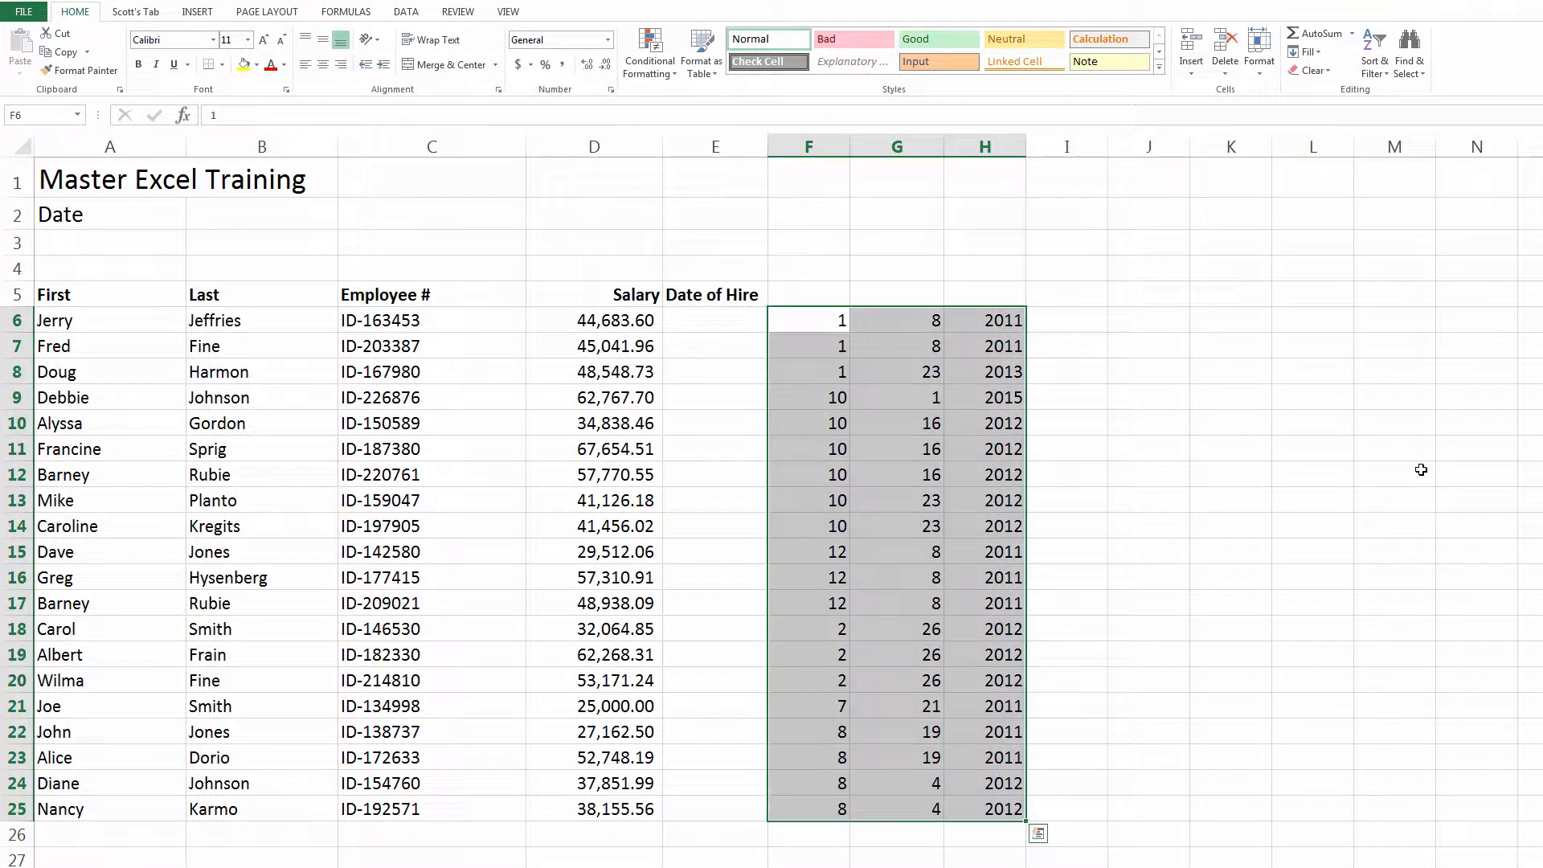
Enter a DATE formula in E6 with H6 as year, F6 as month and G6 as day
key("Left")
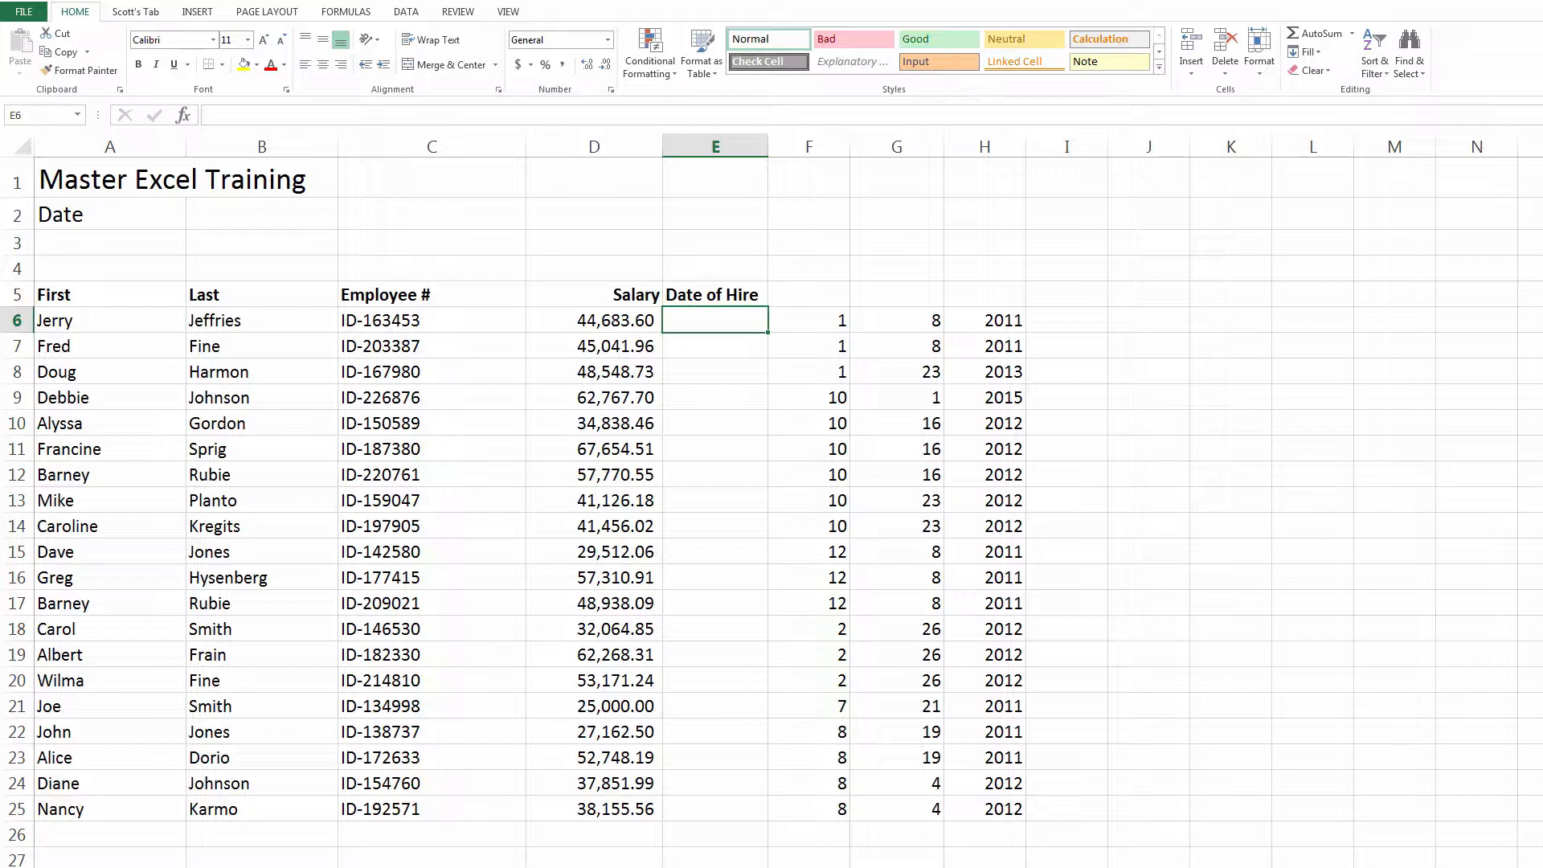
type("+")
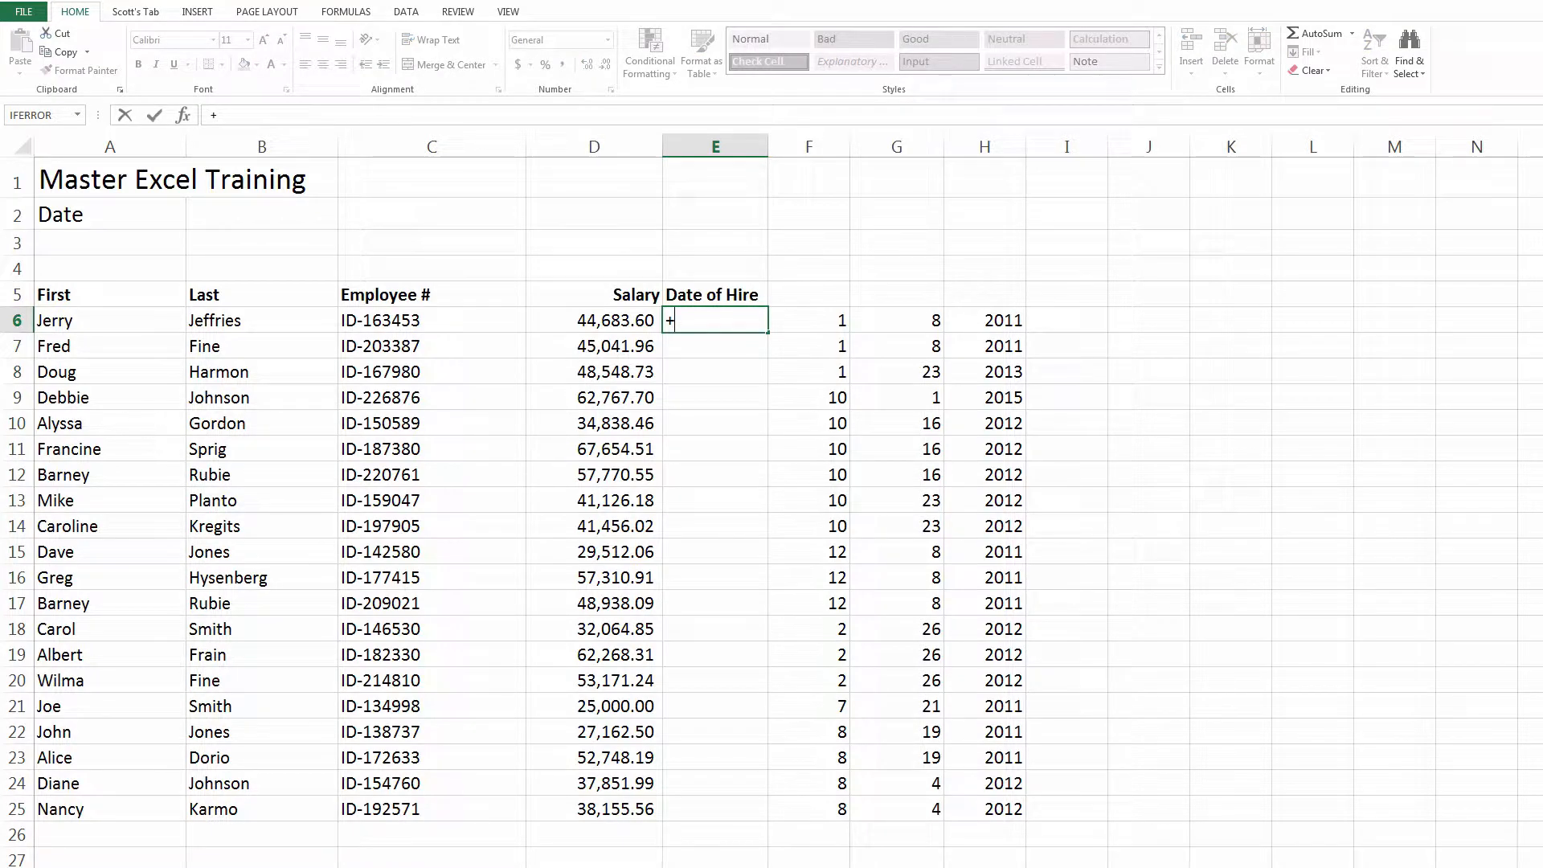
type("date")
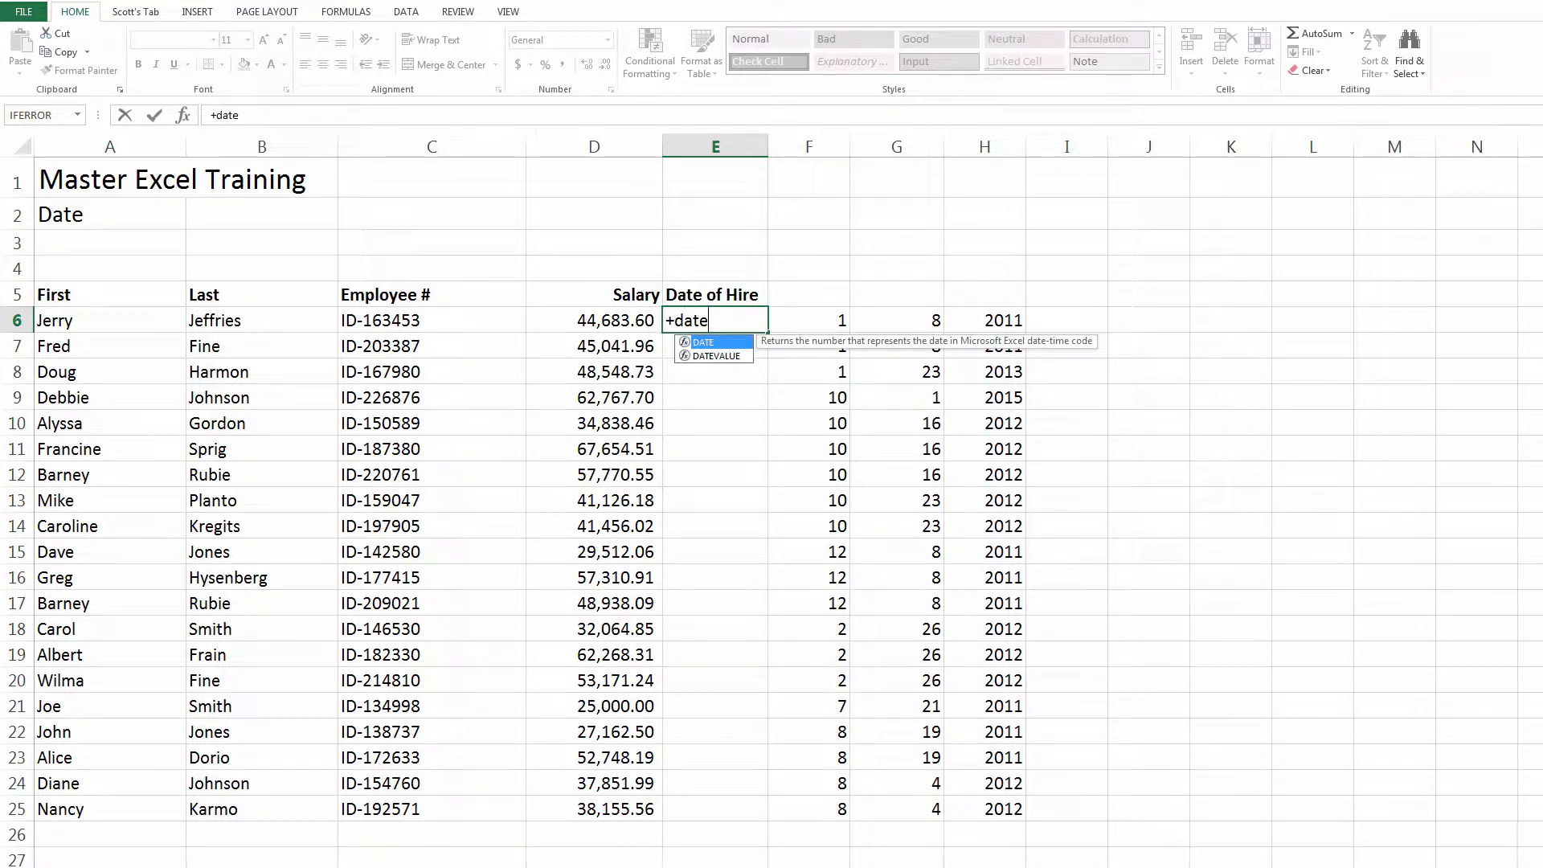
key("Tab")
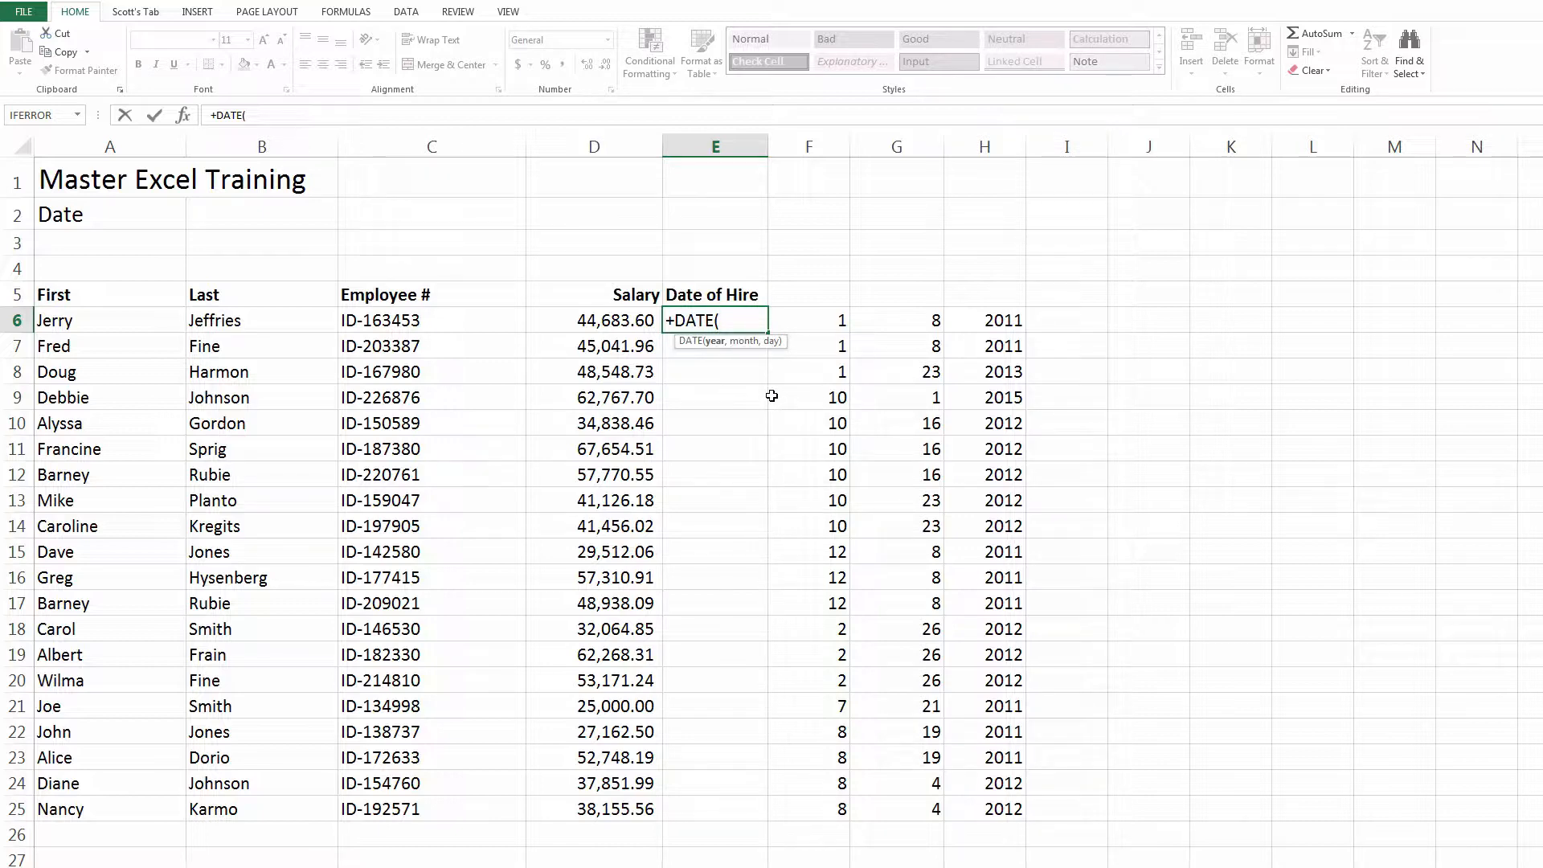
left_click(185, 117)
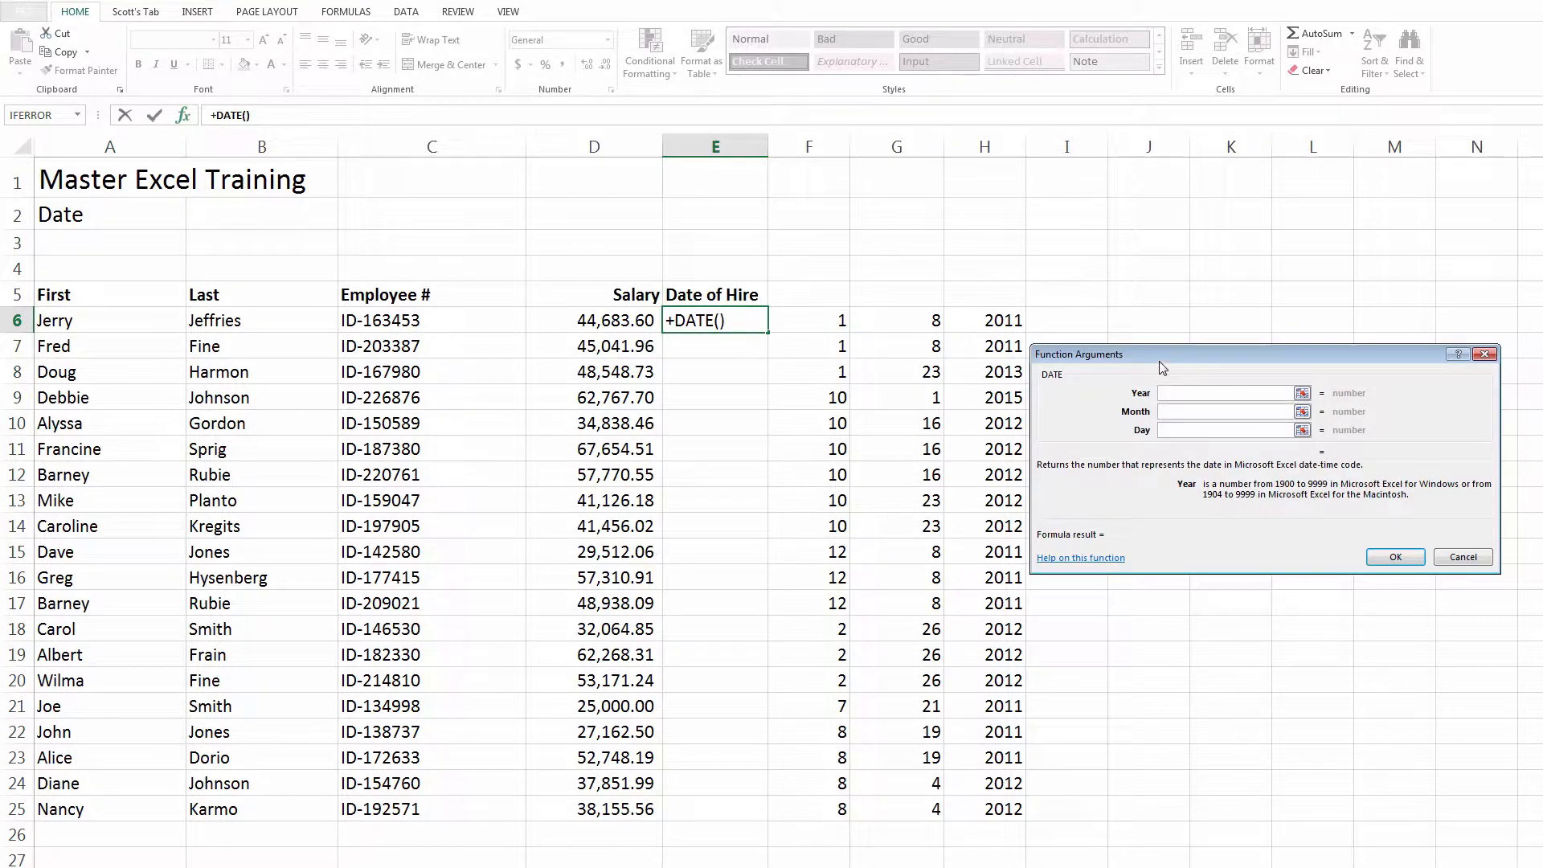
left_click_drag(1159, 360, 1242, 322)
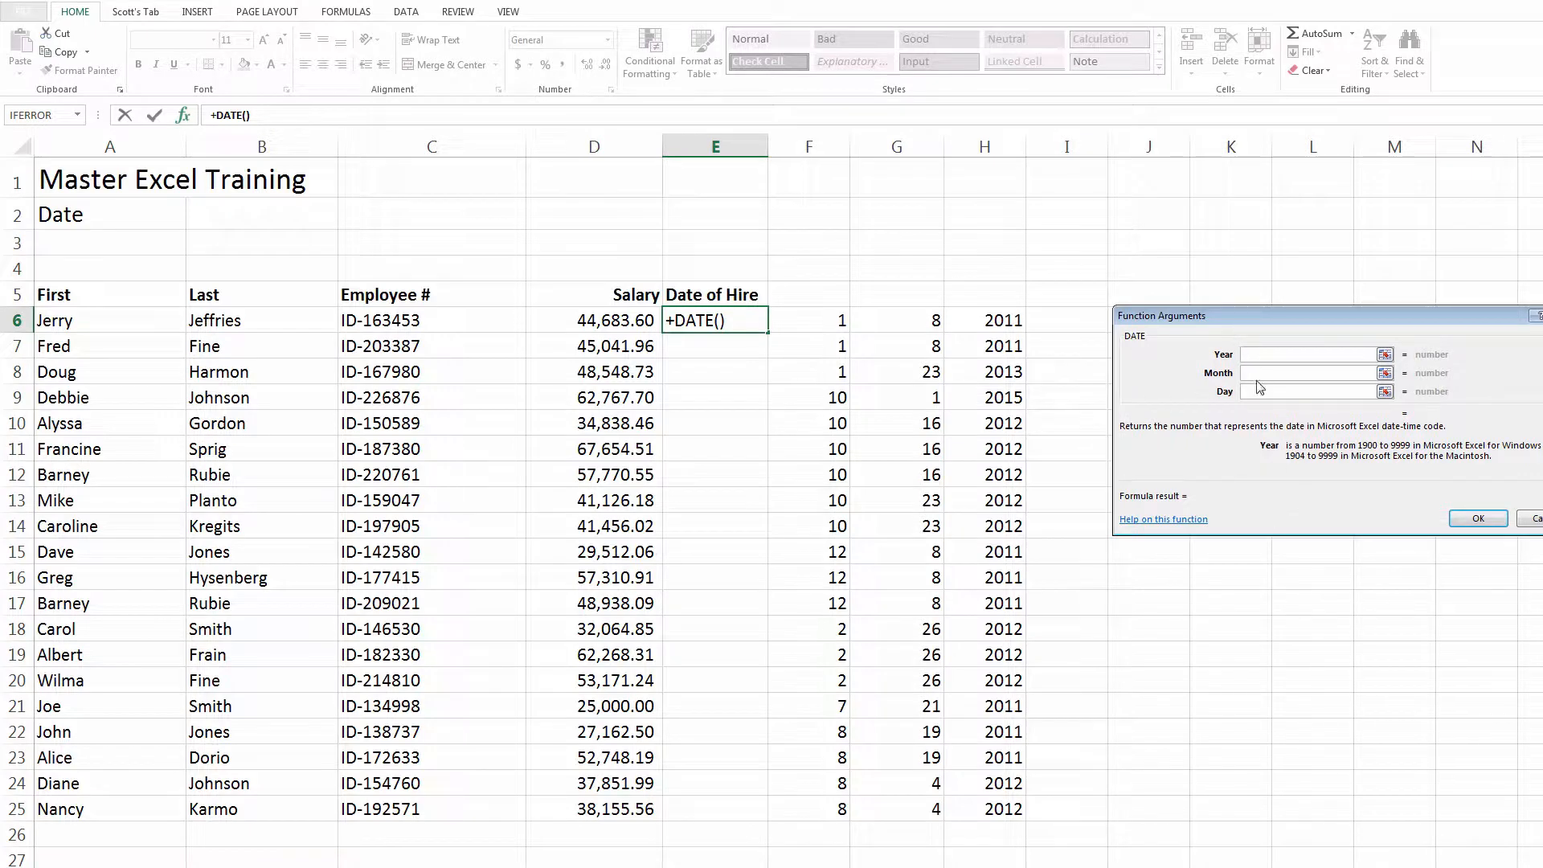
left_click(991, 319)
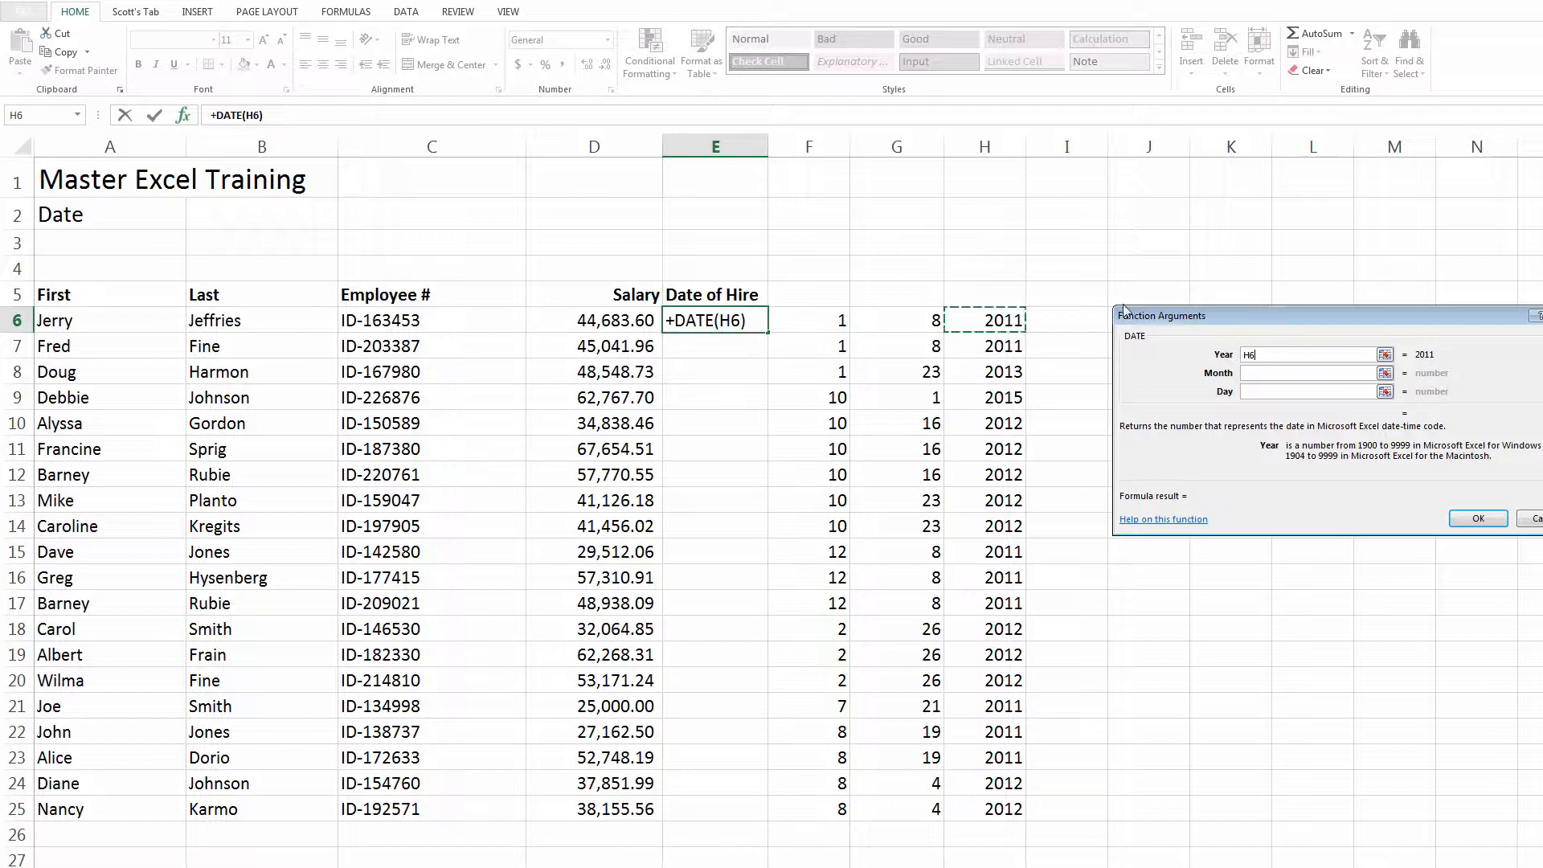
left_click(1255, 375)
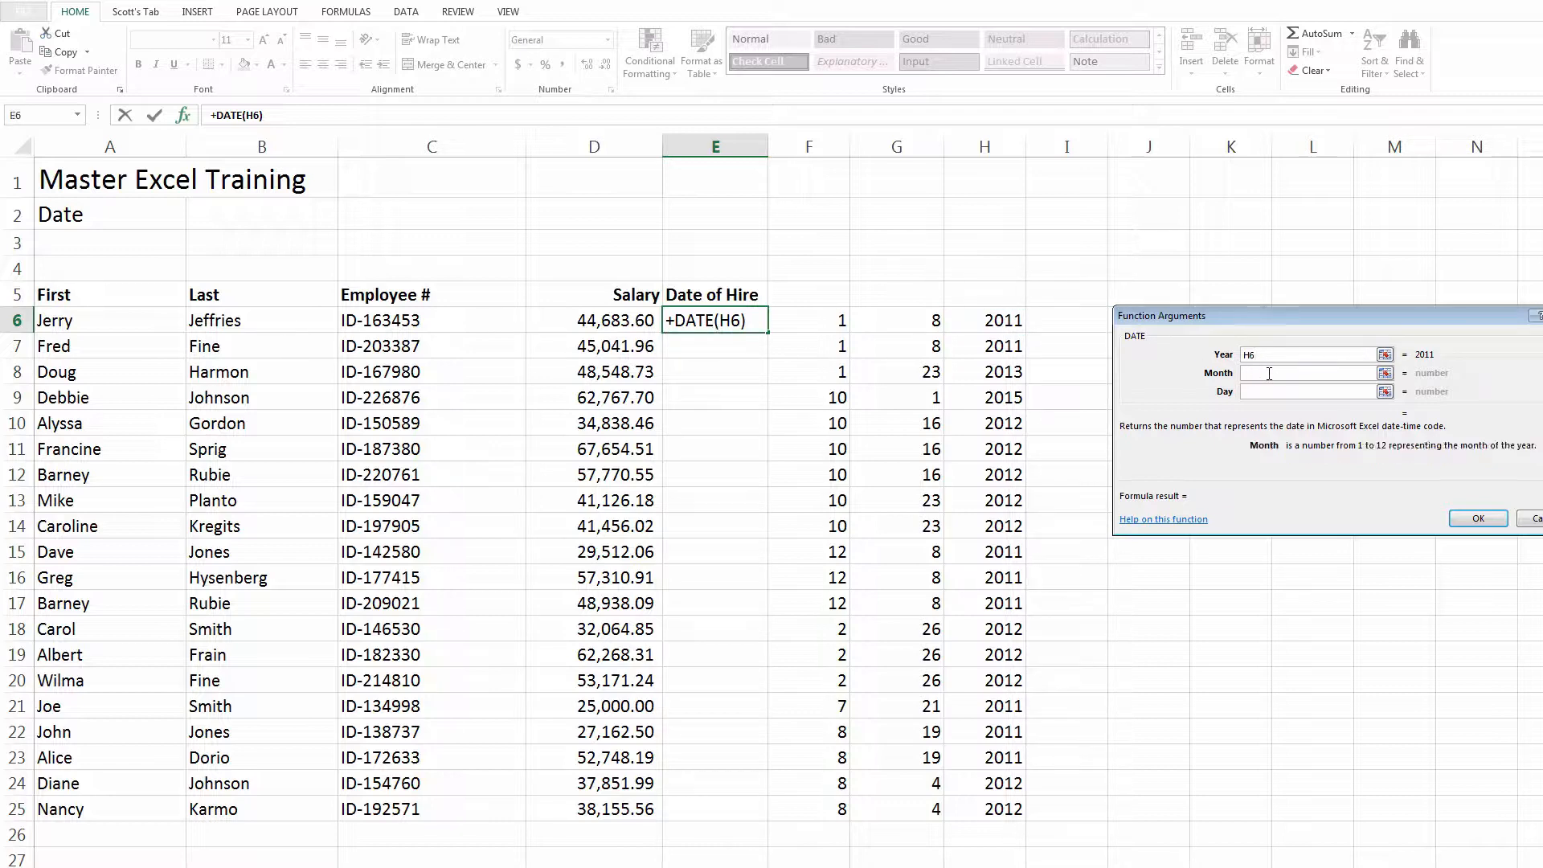
left_click(813, 319)
left_click(1290, 392)
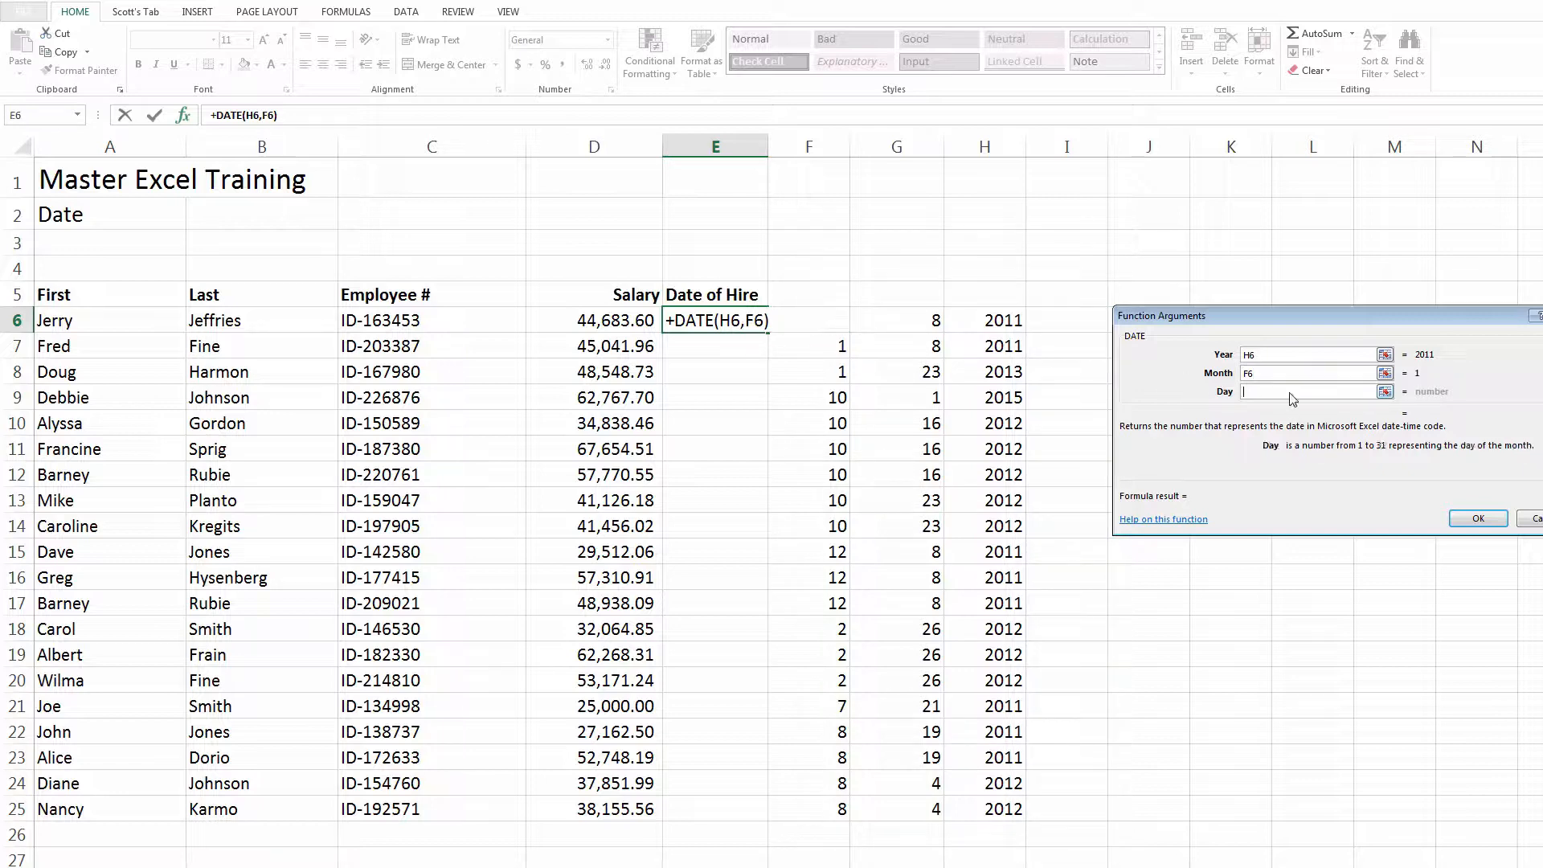
left_click(892, 319)
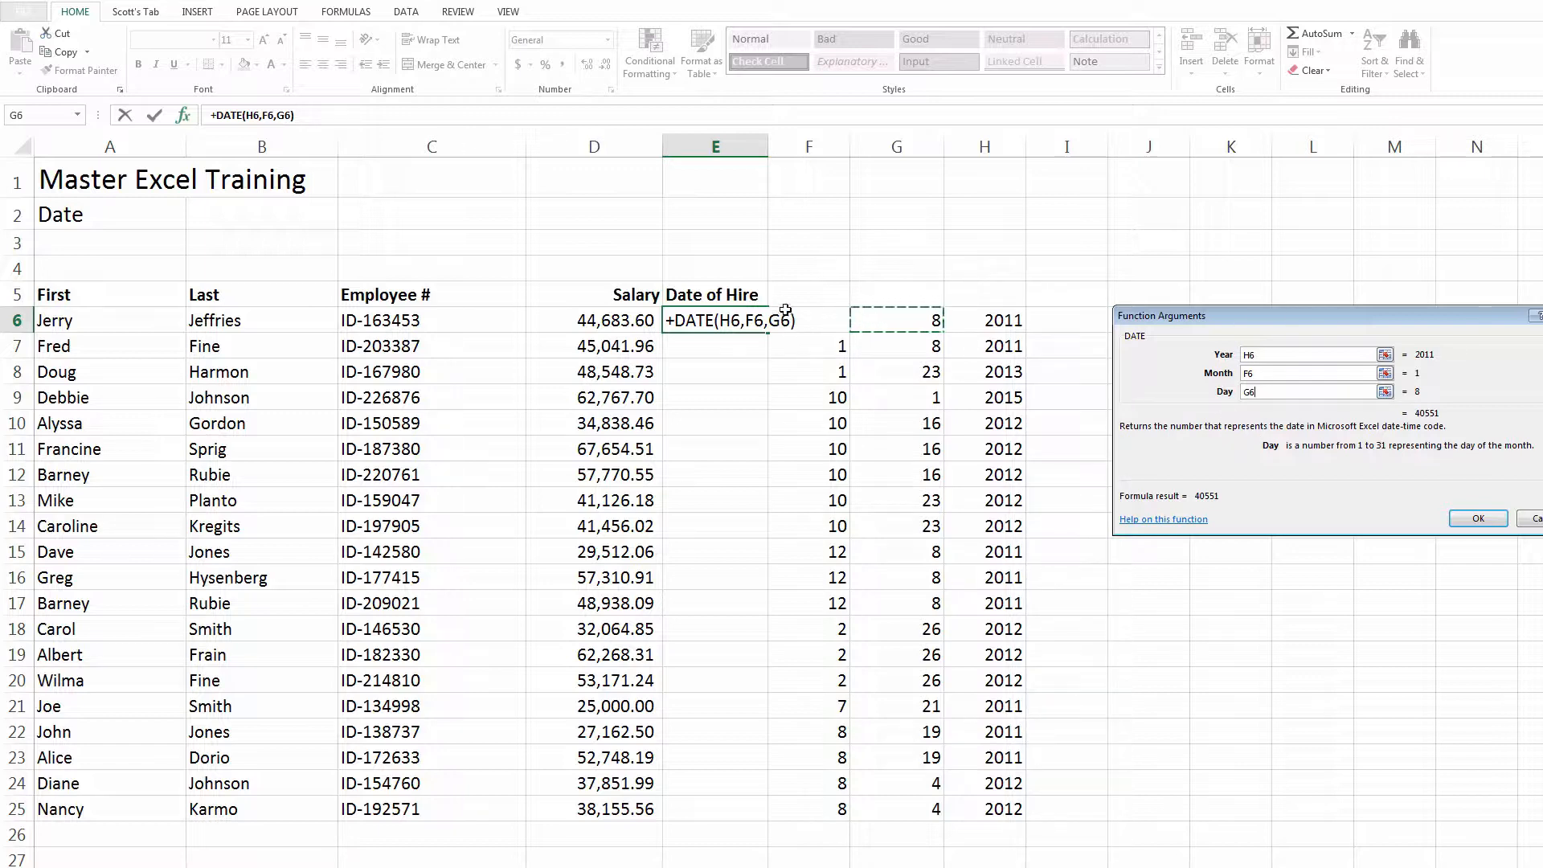
left_click(1481, 520)
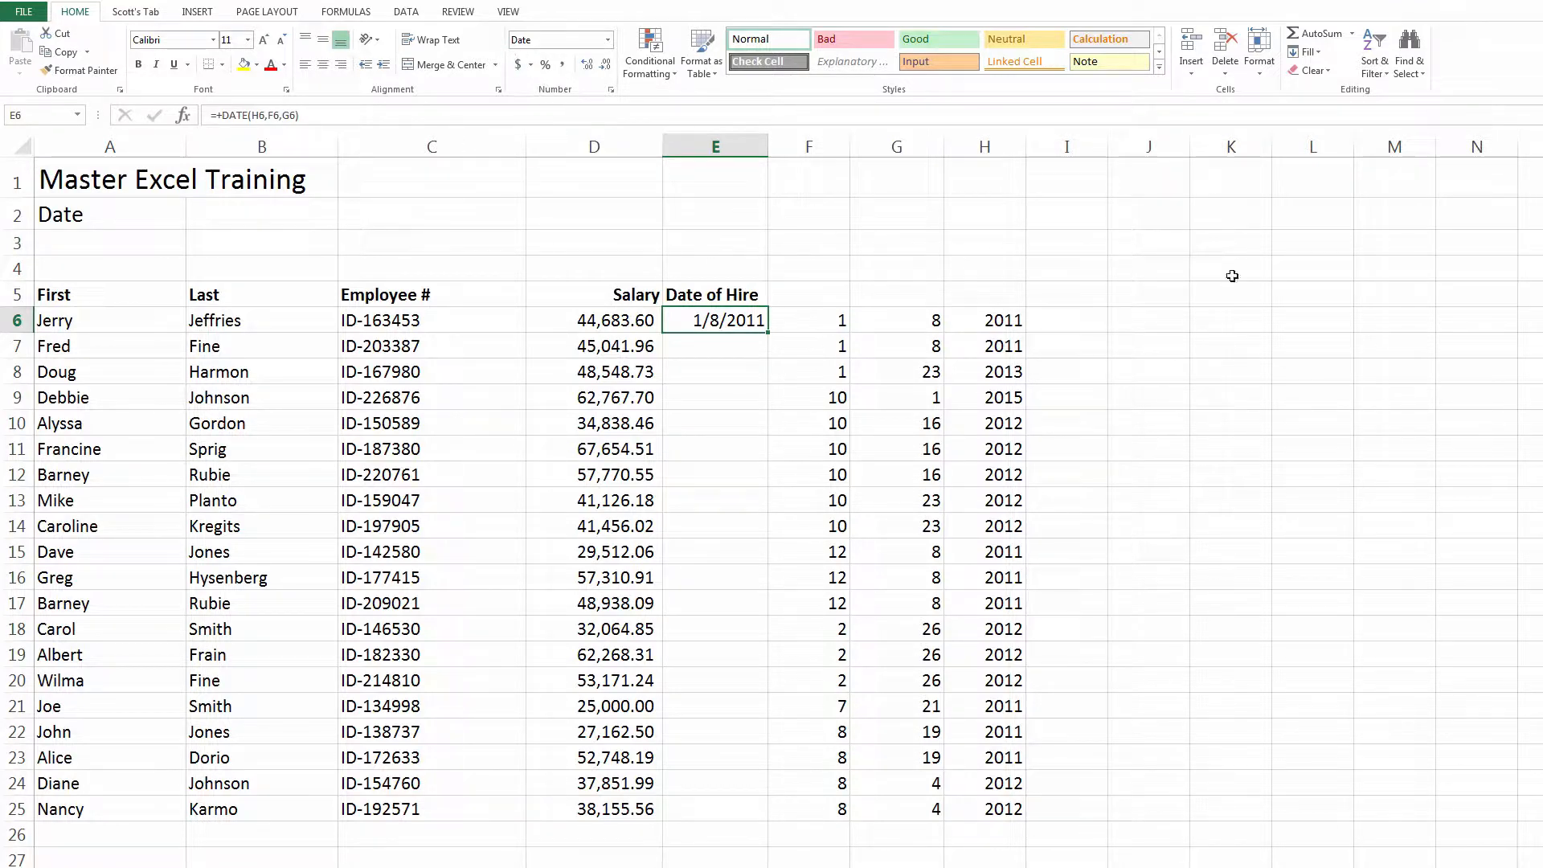
Copy the DATE formula from E6 down the Date of Hire column through E25
key("ctrl+c")
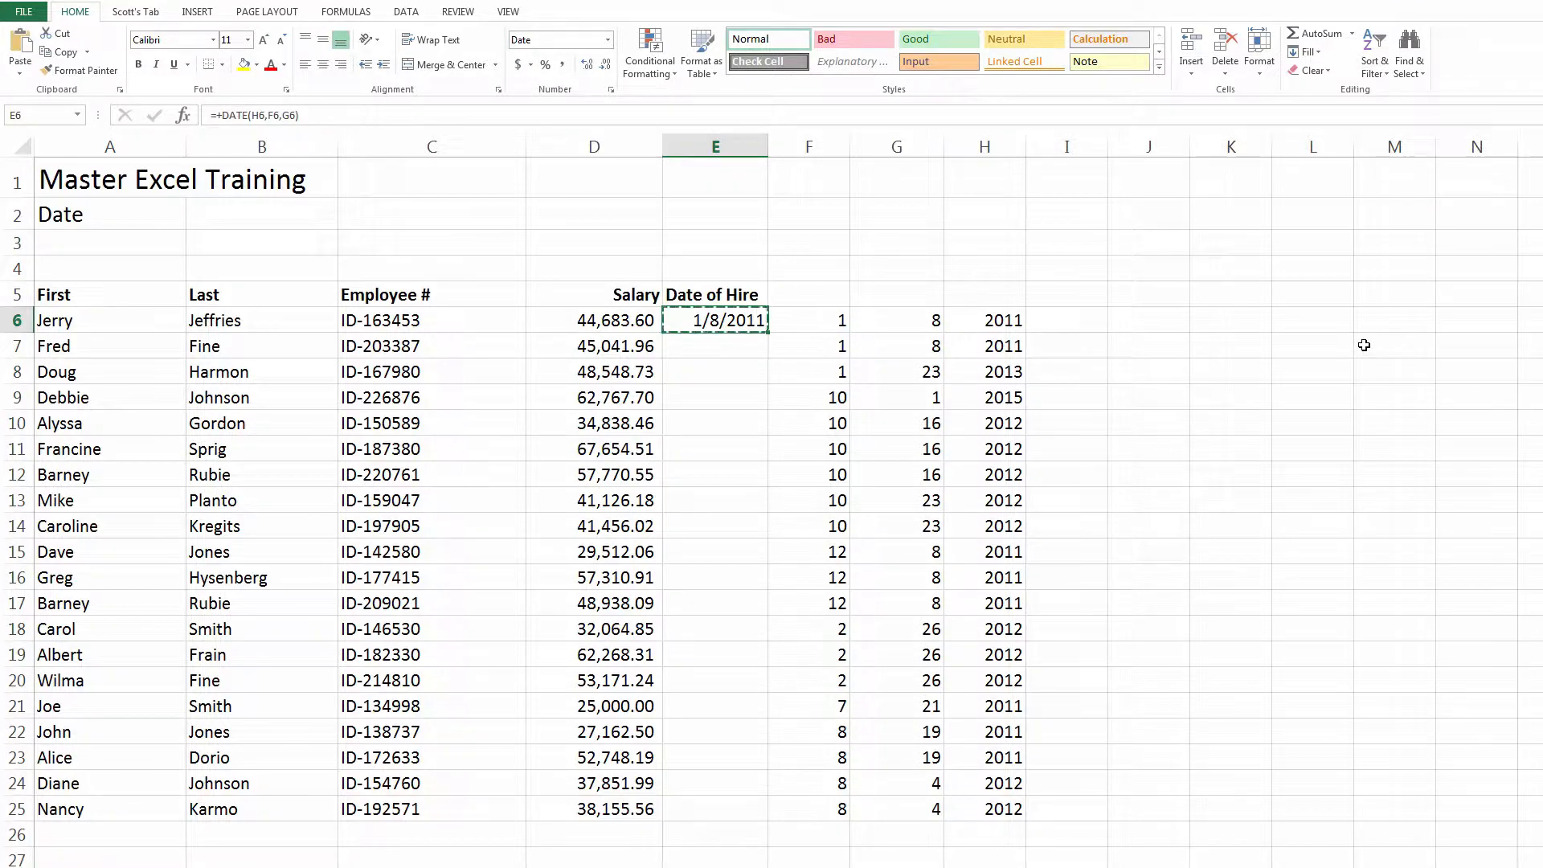
key("shift+Down")
key("shift+Down")
key("shift+Down")
key("shift+Down")
key("shift+Down")
key("shift+Down")
key("shift+Down")
key("shift+Down")
key("shift+Down")
key("shift+Down")
key("shift+Down")
key("shift+Down")
key("shift+Down")
key("shift+Down")
key("shift+Down")
key("shift+Down")
key("shift+Down")
key("shift+Down")
key("shift+Down")
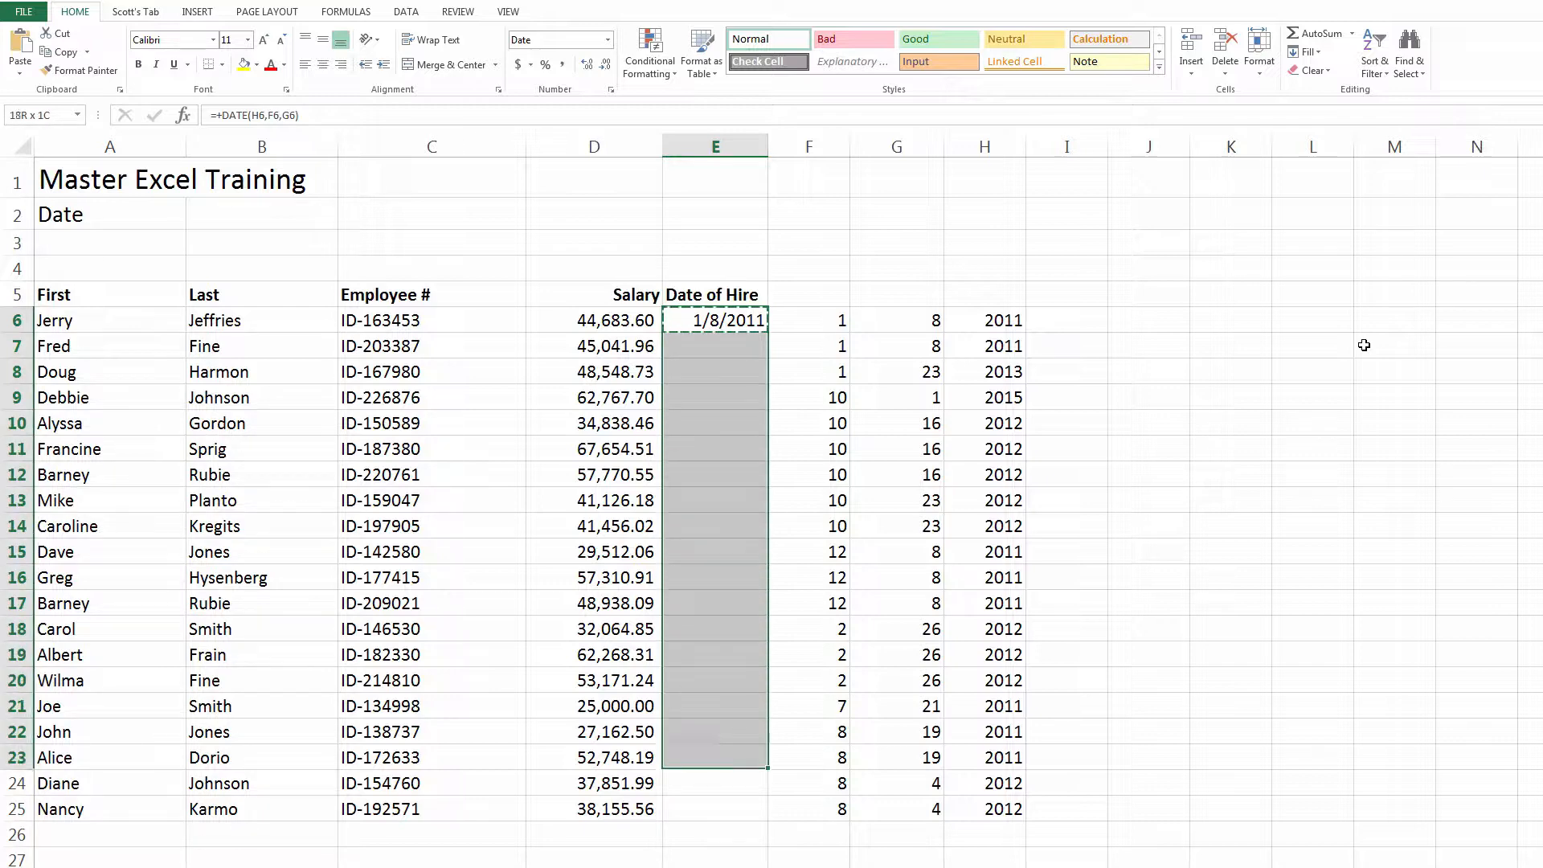
key("ctrl+v")
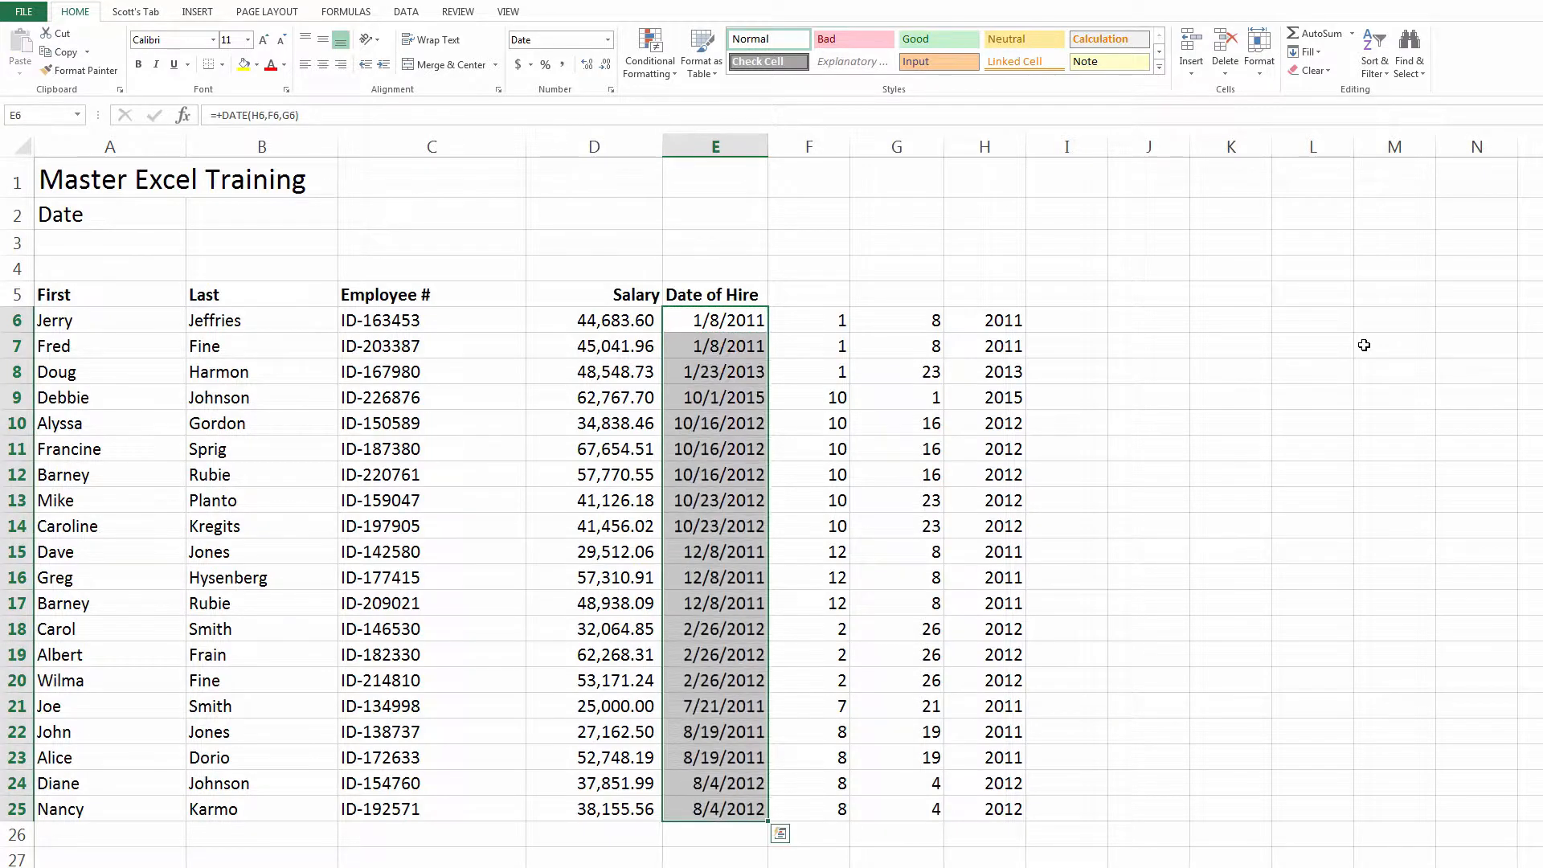
key("Escape")
Replace the DATE formulas in E6:E25 with their static values and clear the month, day and year helper values from F6:H25
key("Up")
key("Down")
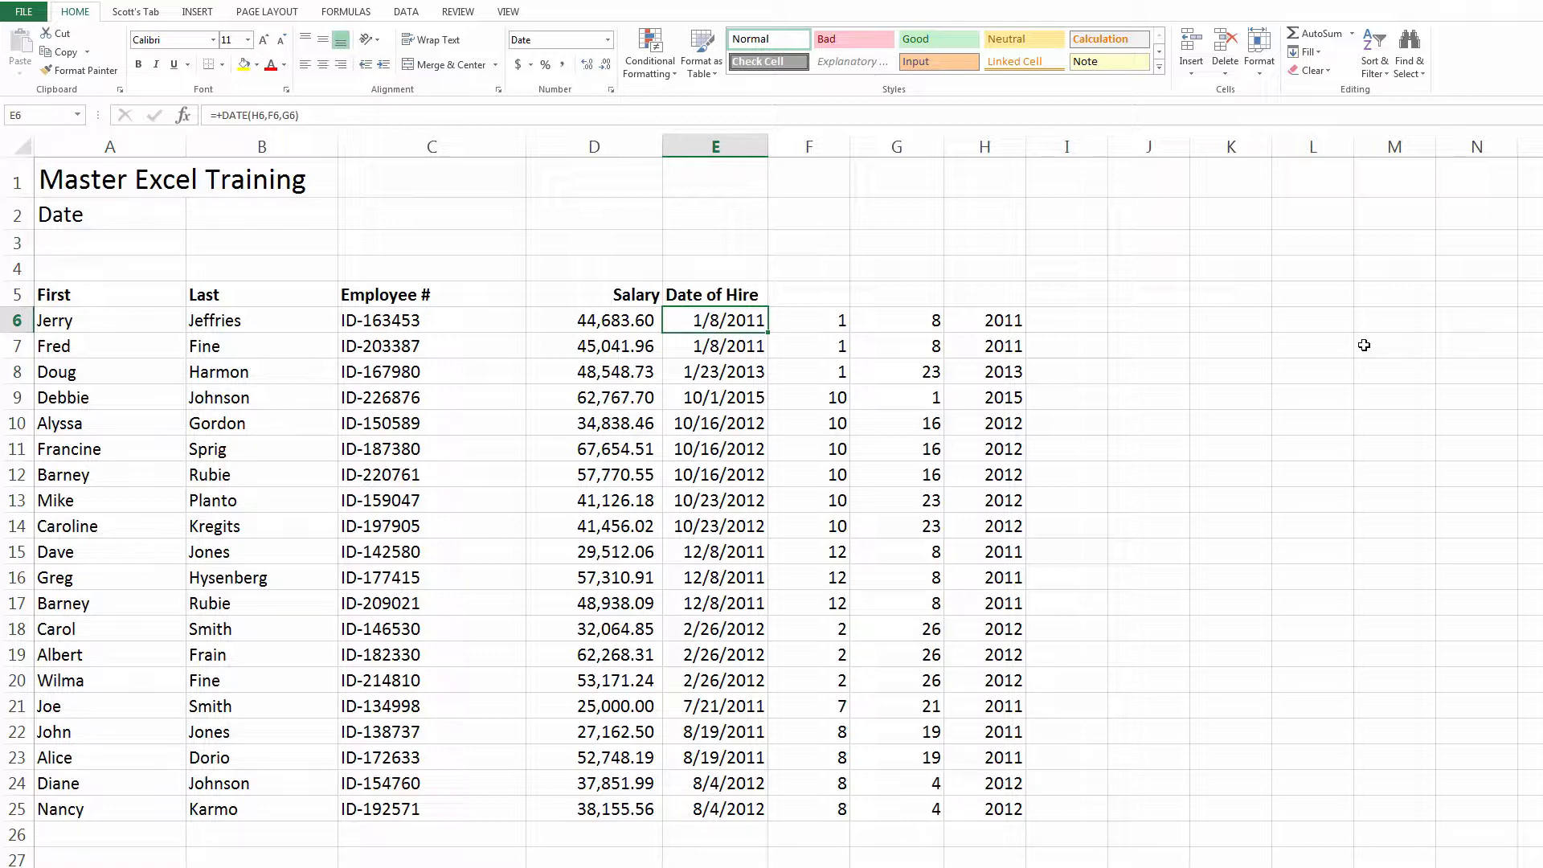
key("ctrl+shift+Down")
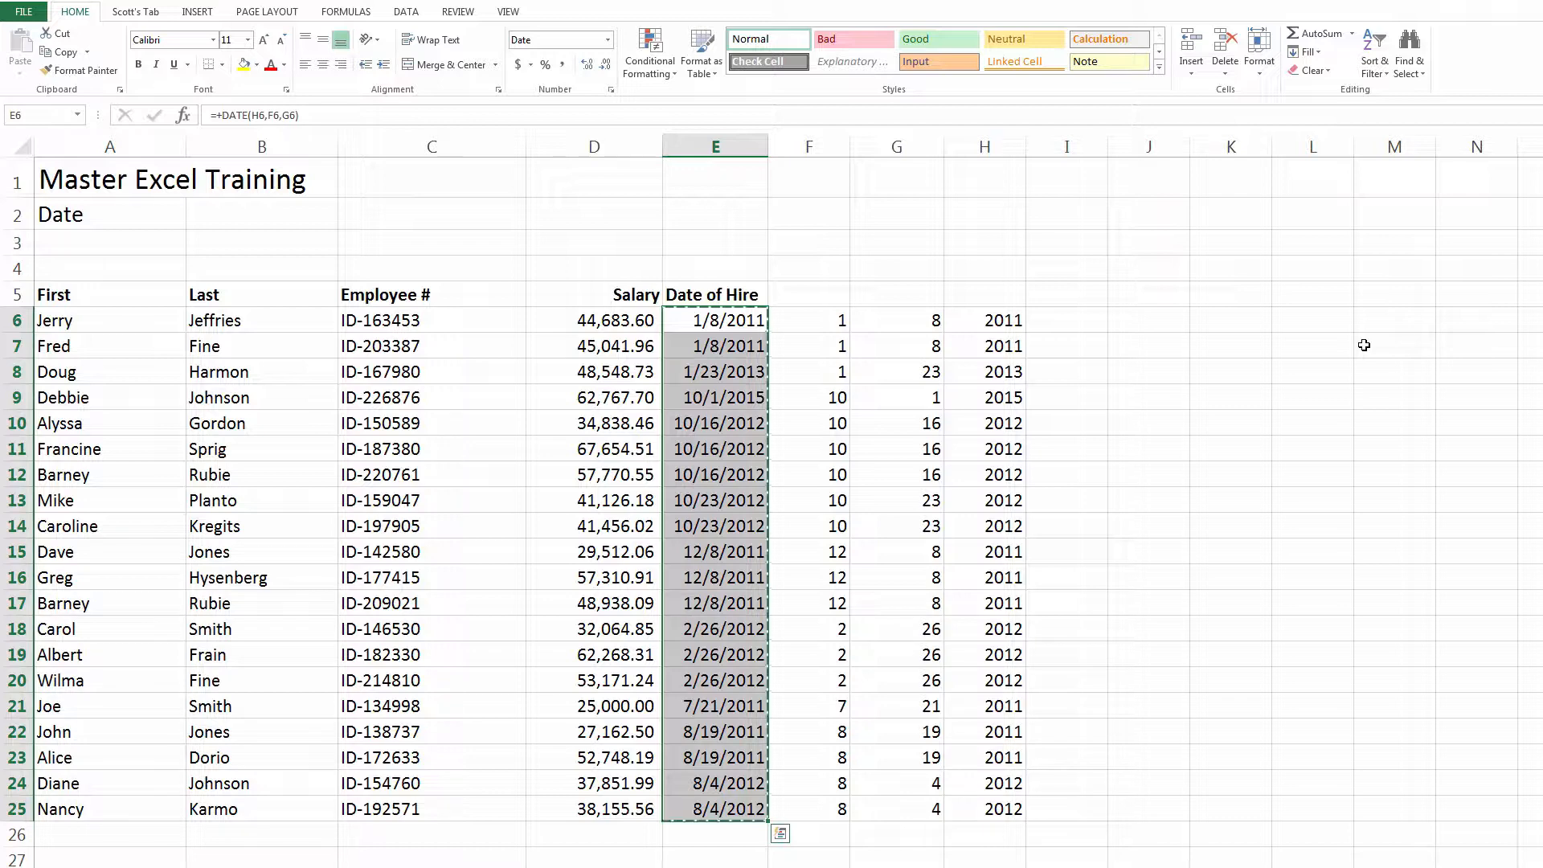
key("ctrl+c")
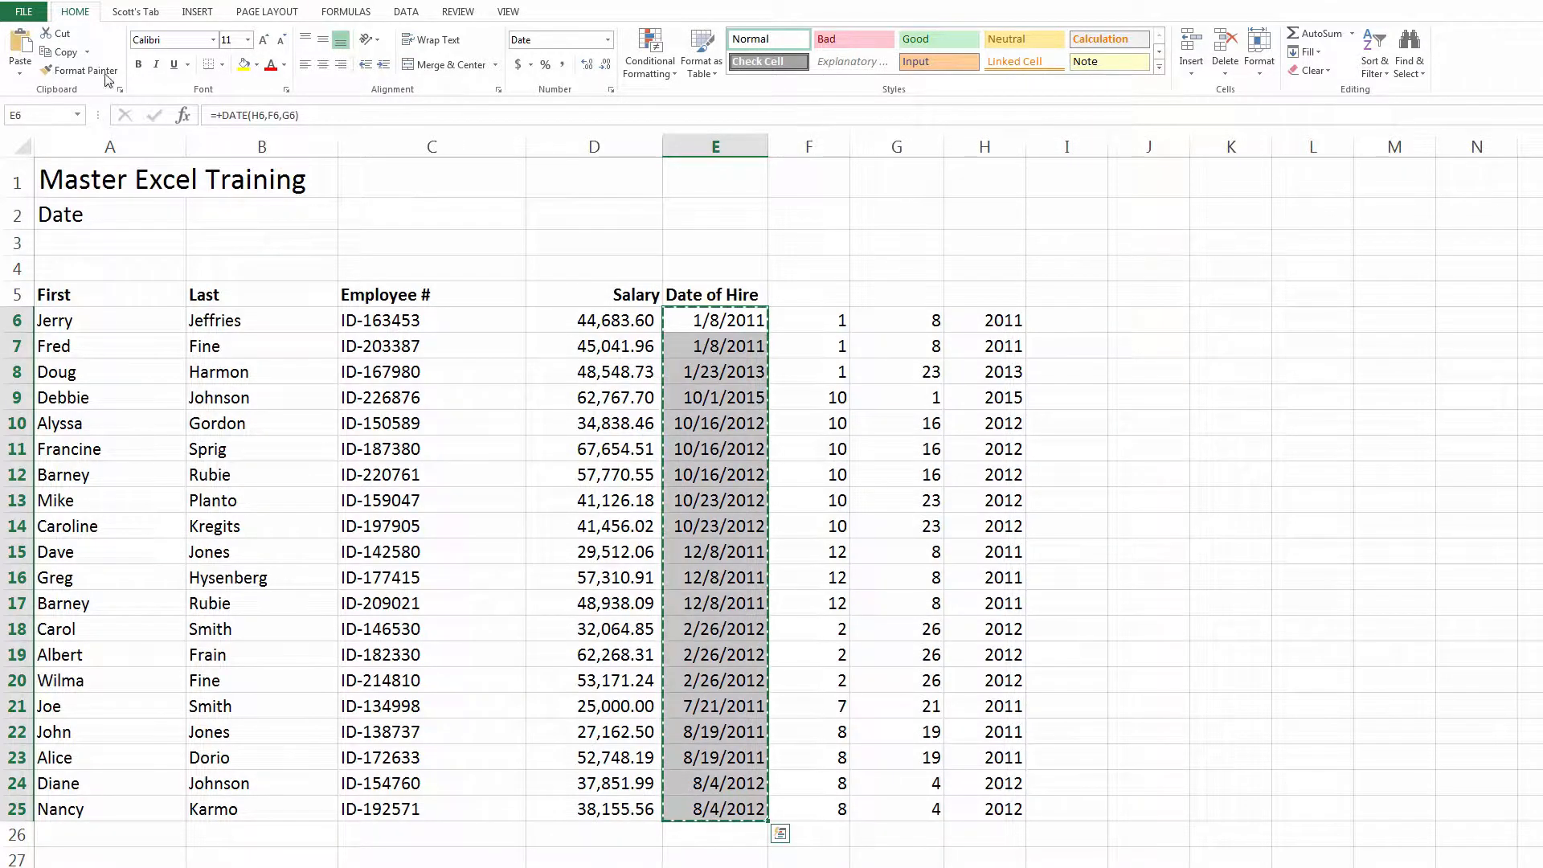
left_click(19, 72)
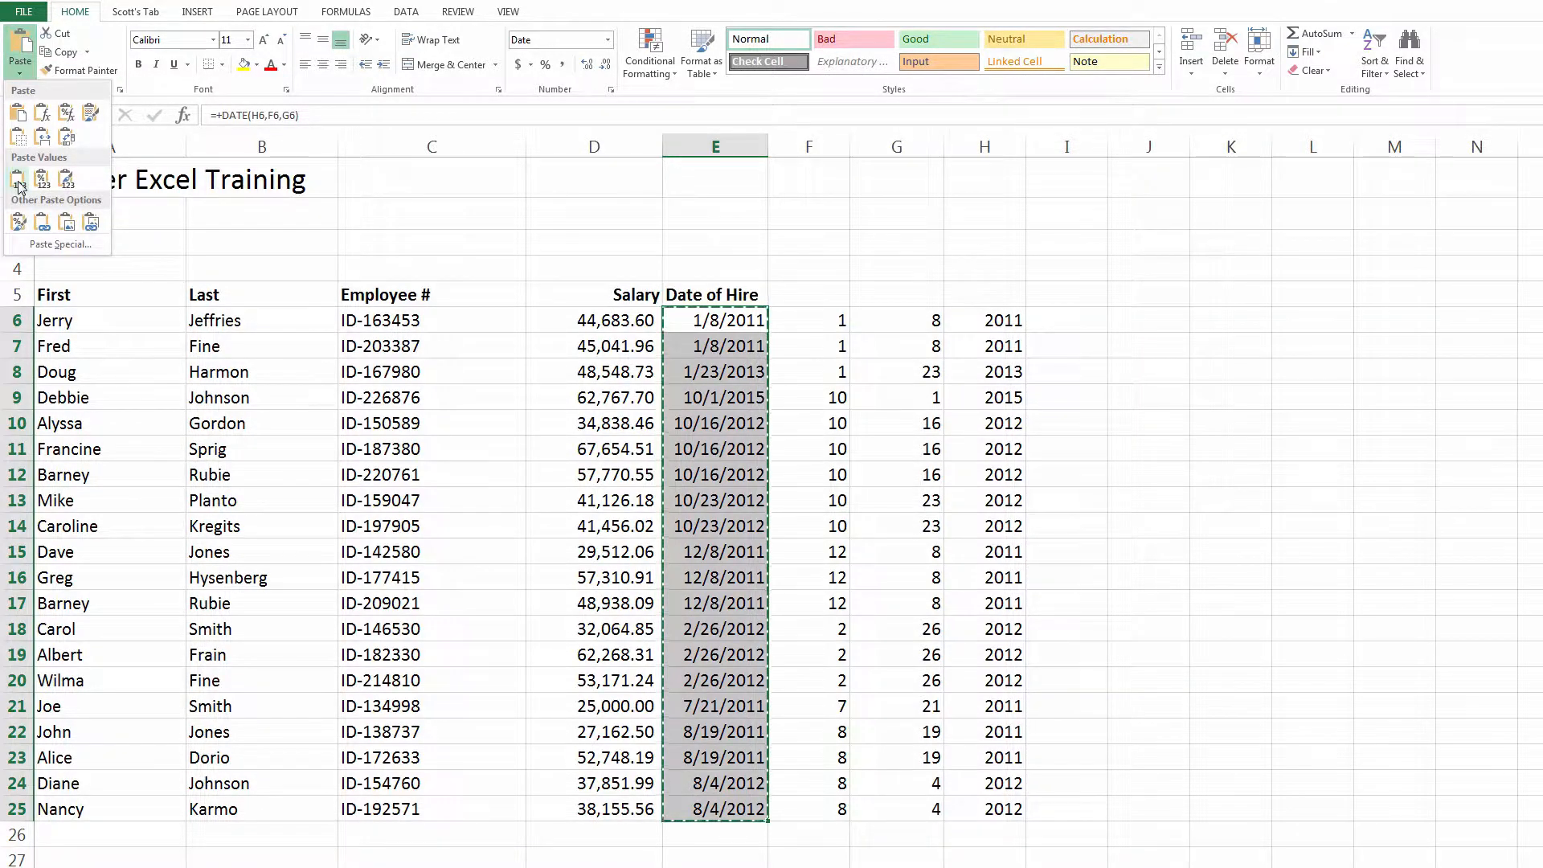
left_click(19, 179)
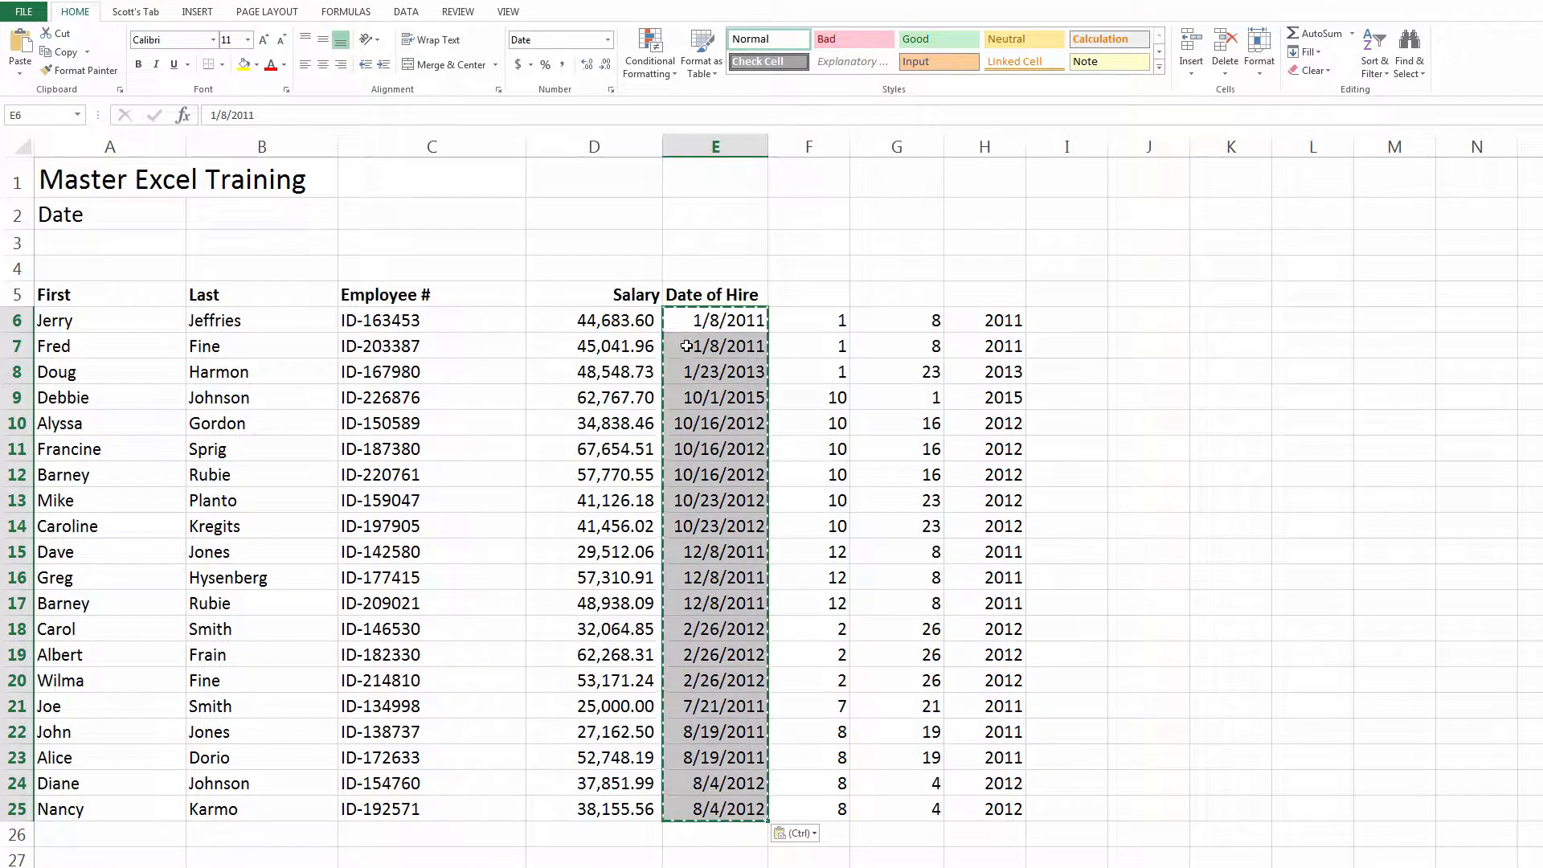
key("Escape")
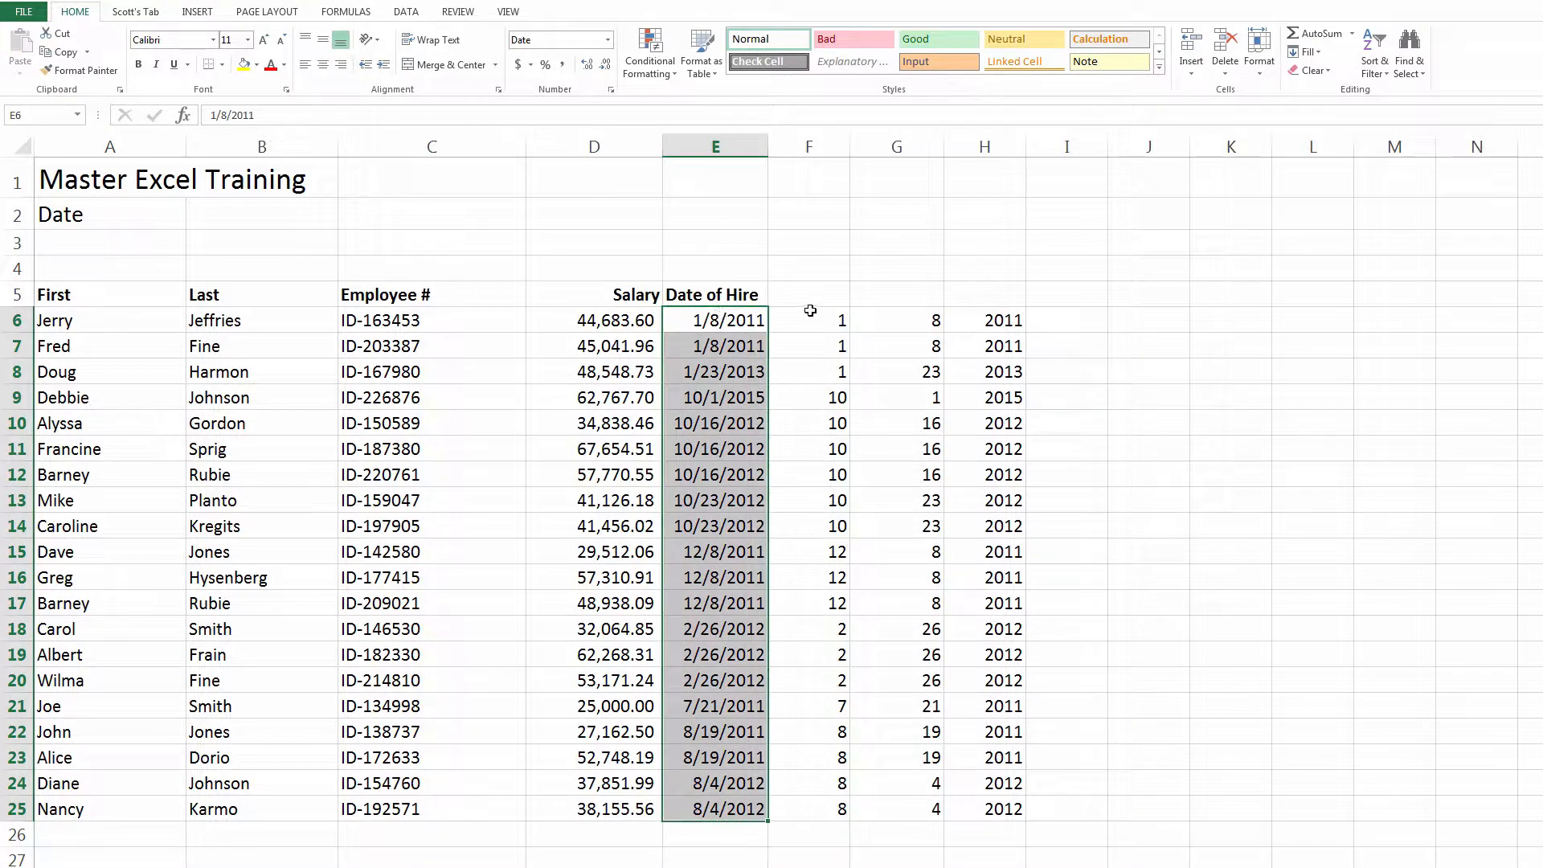
left_click_drag(811, 313, 995, 806)
key("Delete")
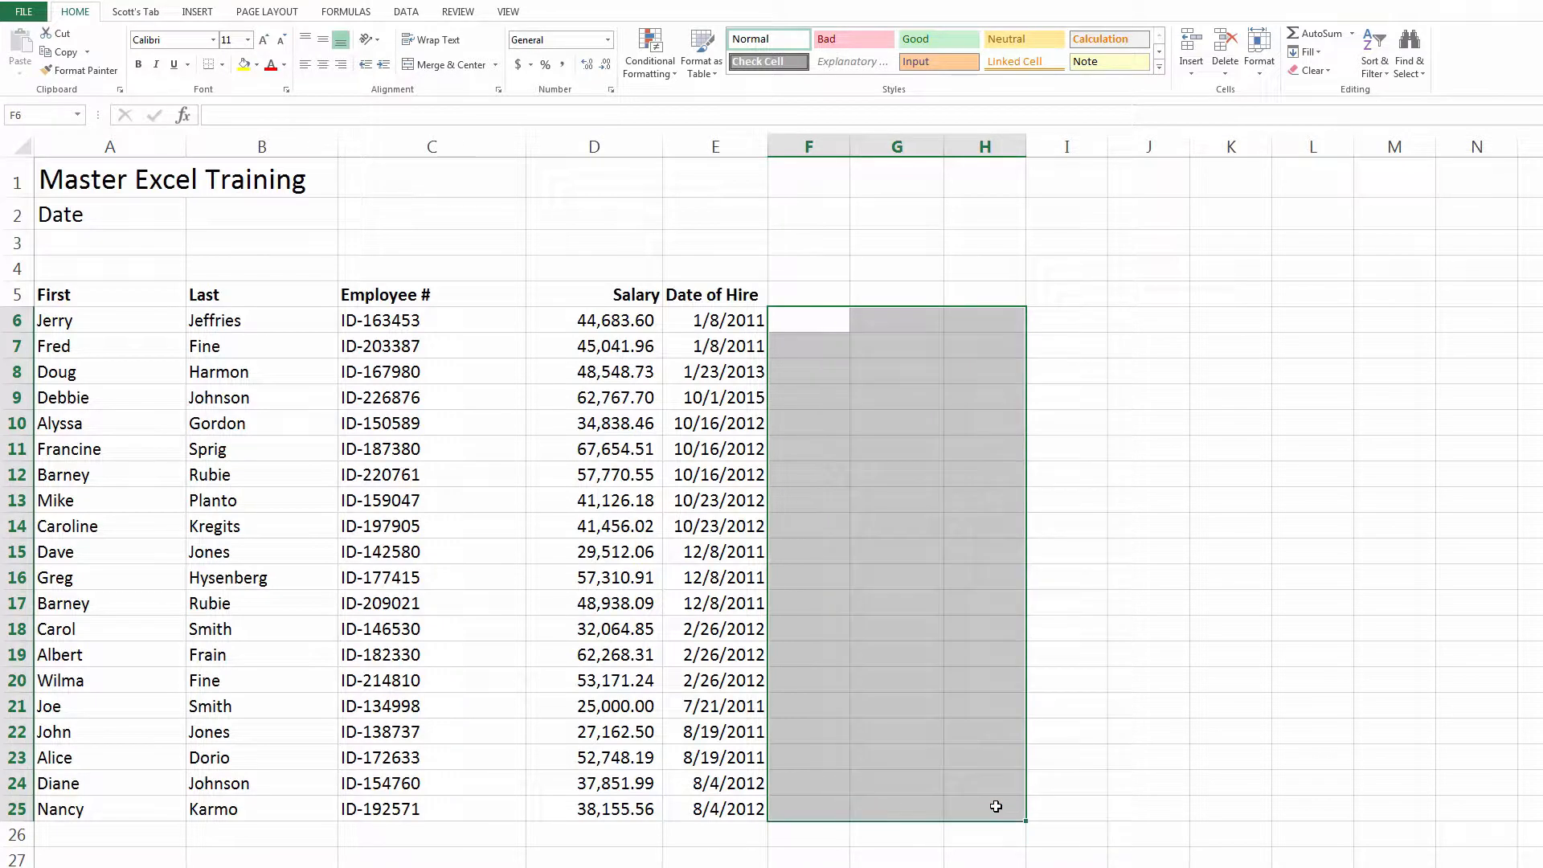
Sort the employee table A5:E25 by Date of Hire values from oldest to newest
key("Up")
key("Left")
key("Home")
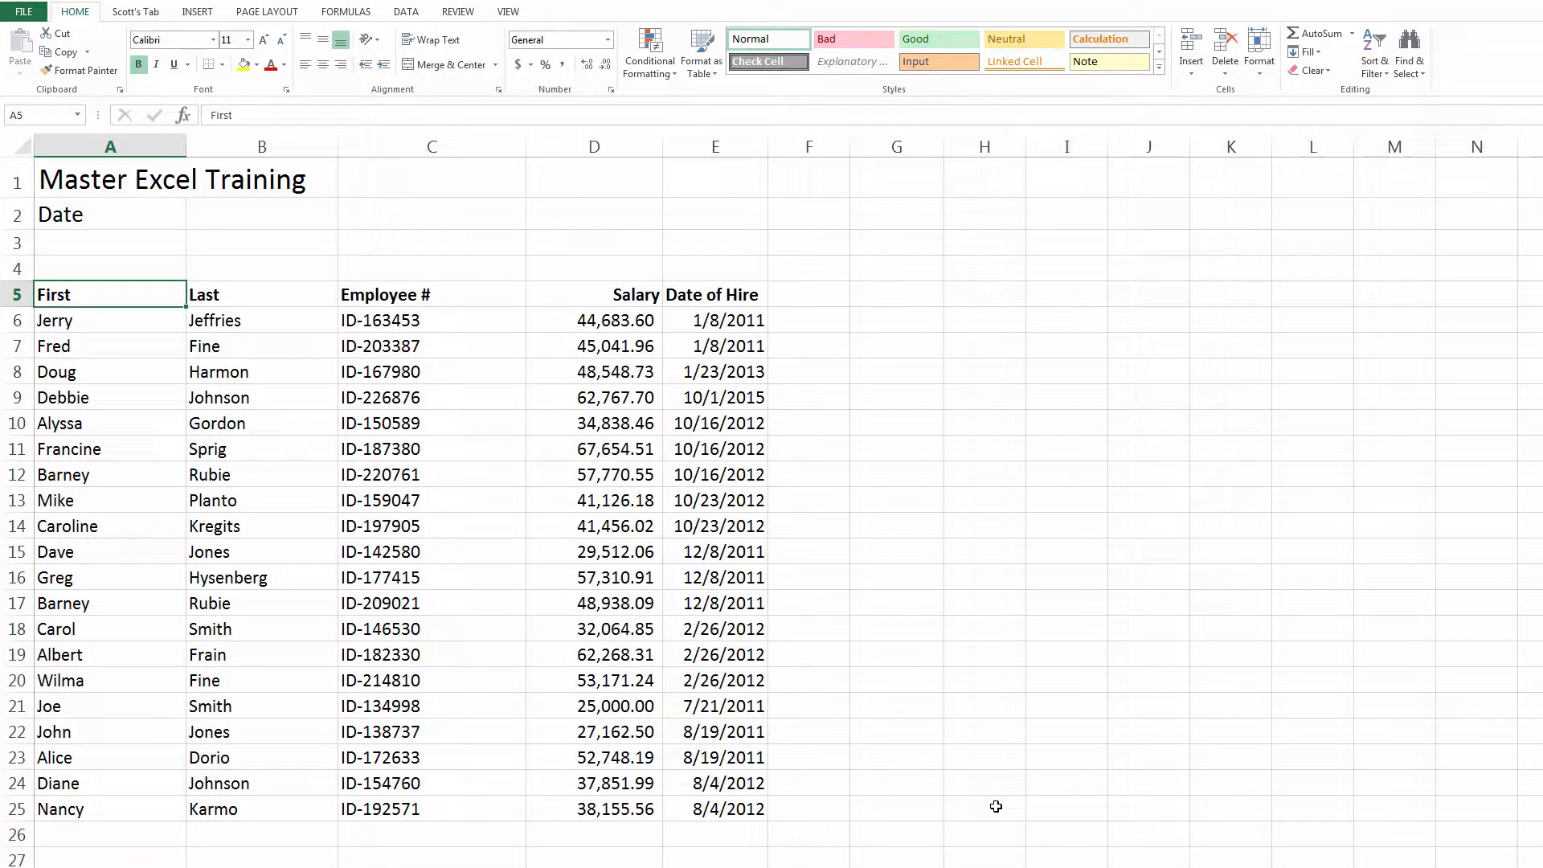
key("ctrl+shift+Right")
key("ctrl+shift+Down")
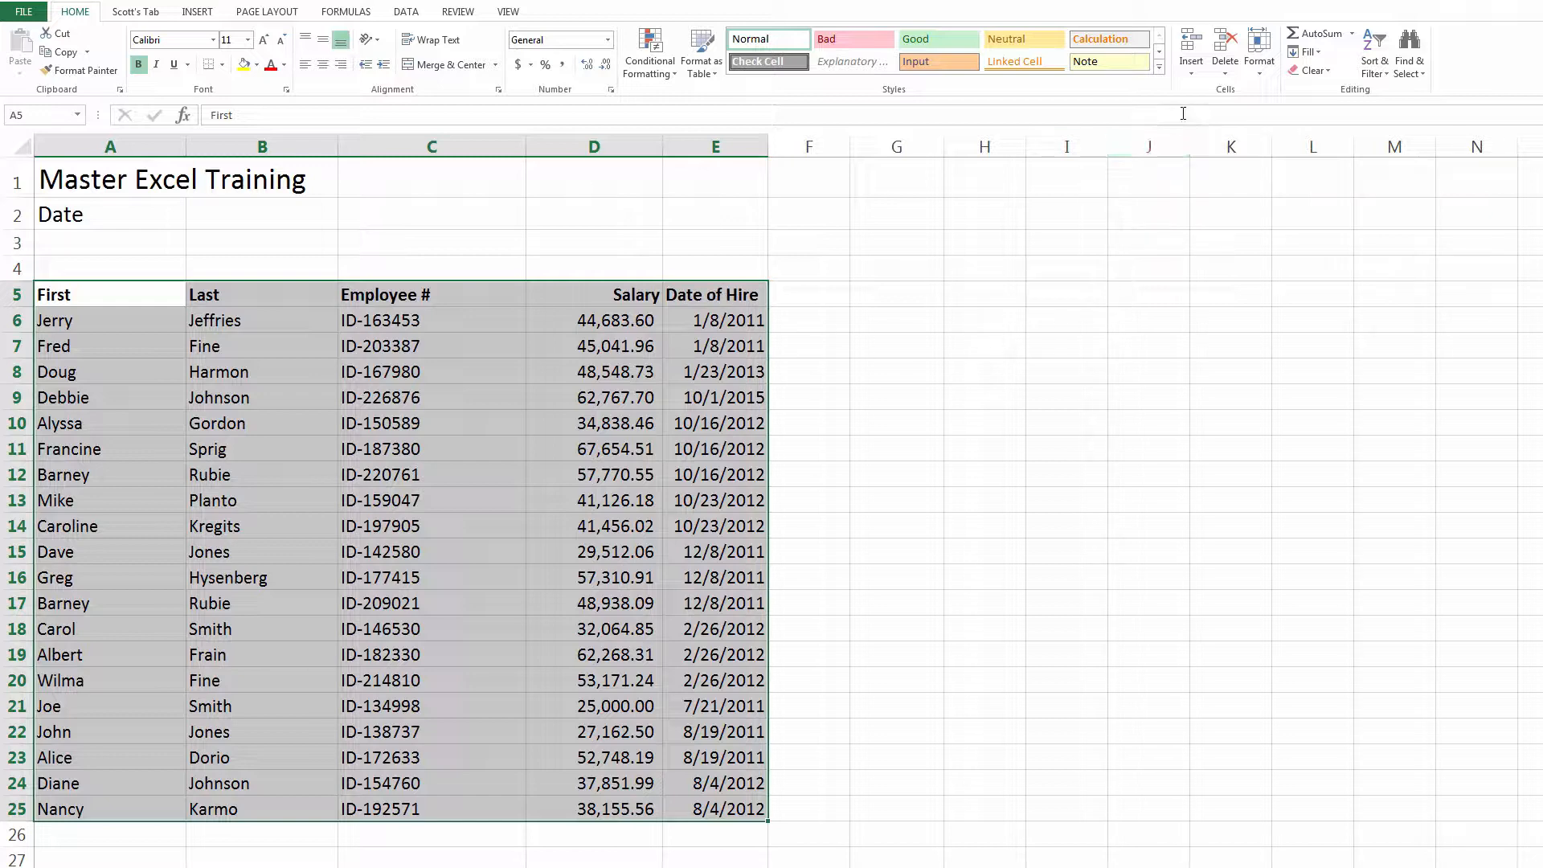
left_click(1374, 56)
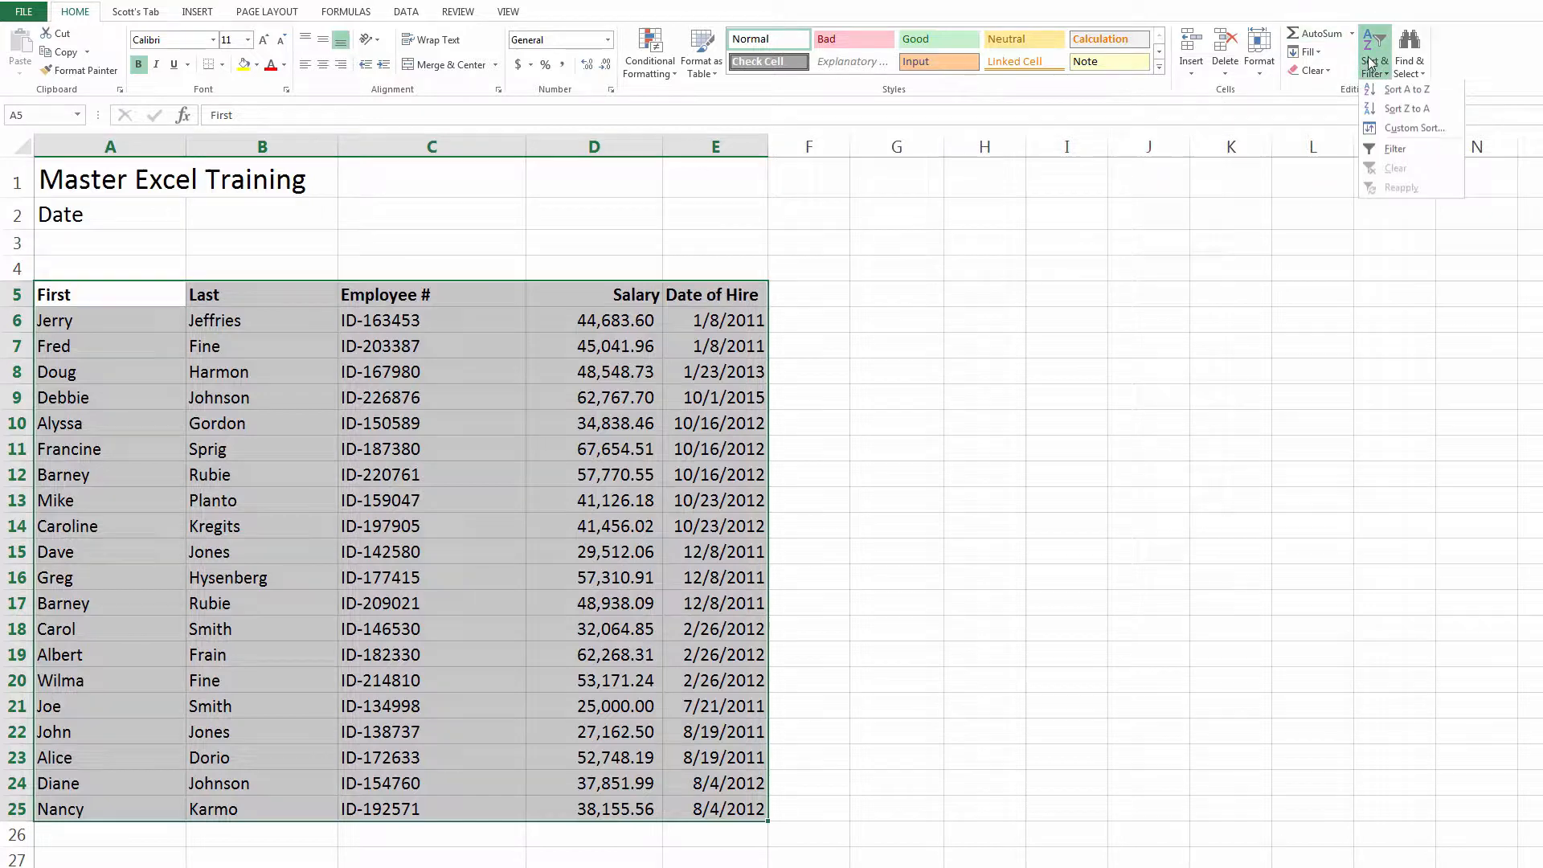
left_click(1396, 131)
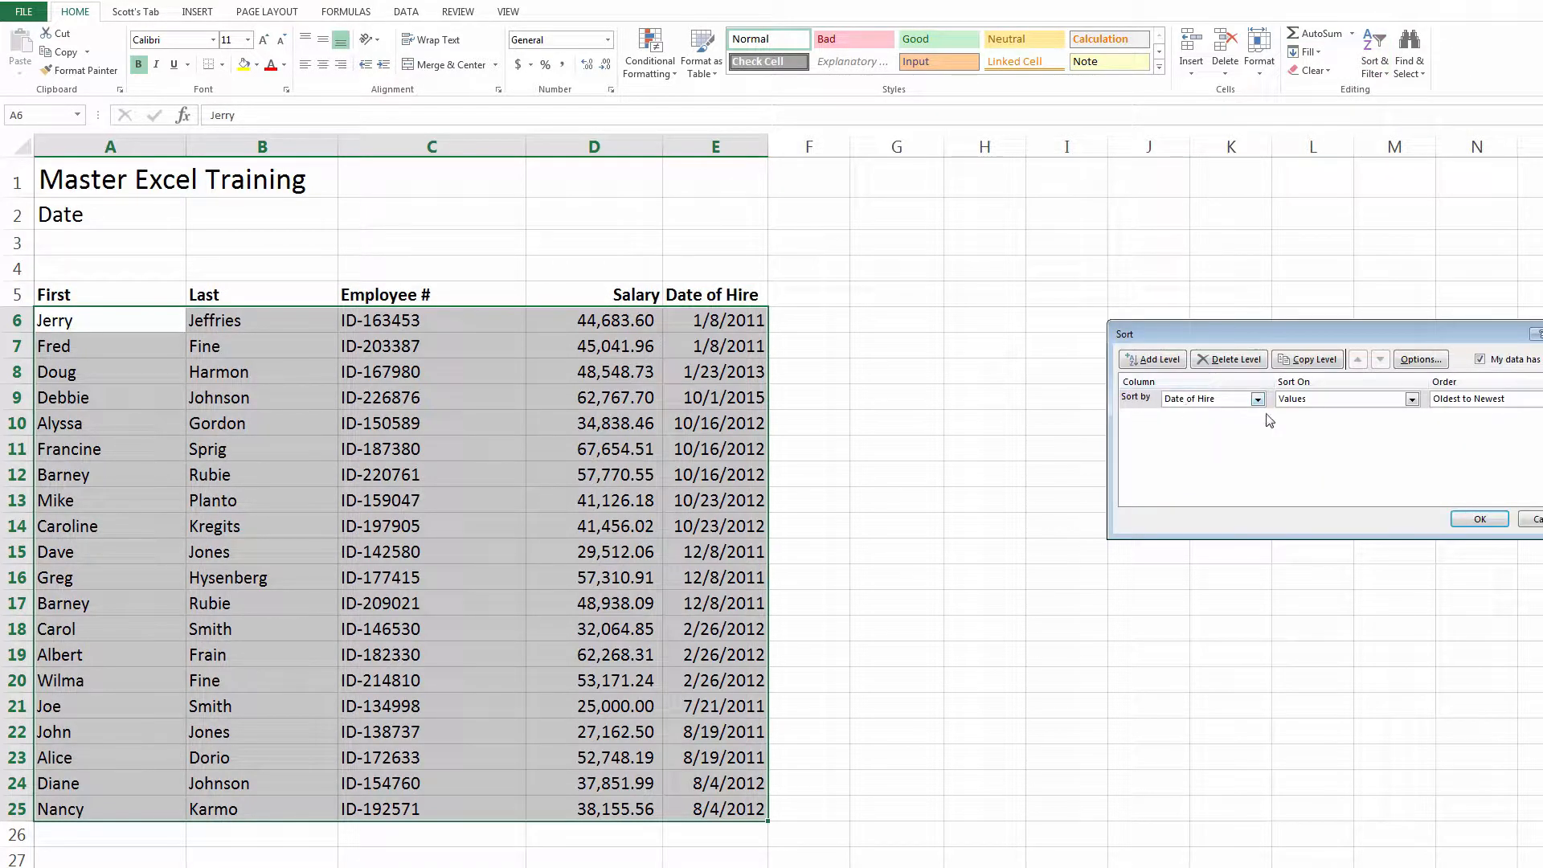
left_click(1479, 519)
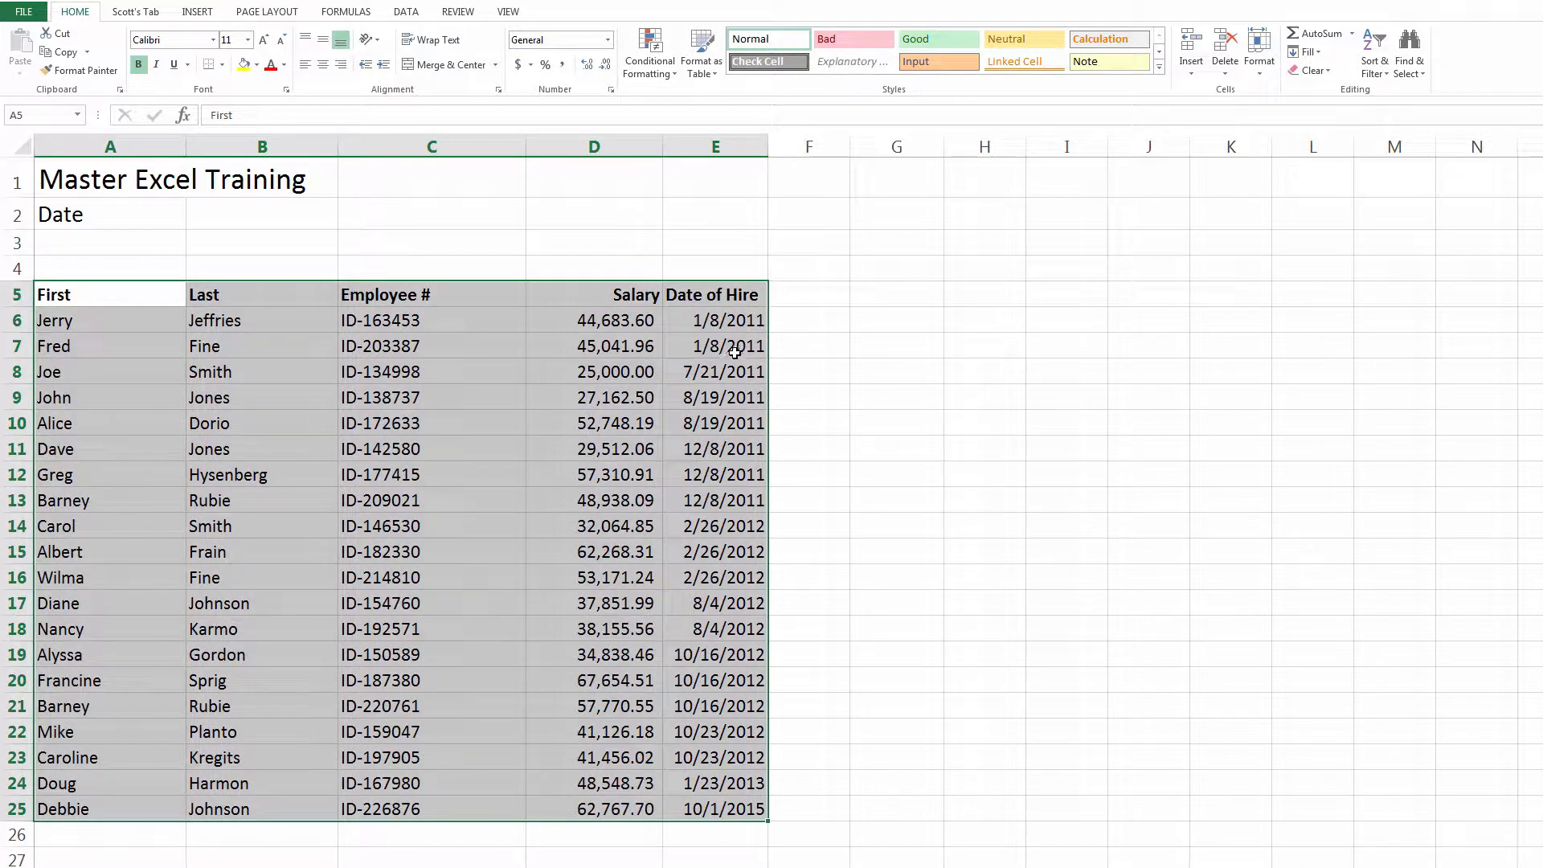